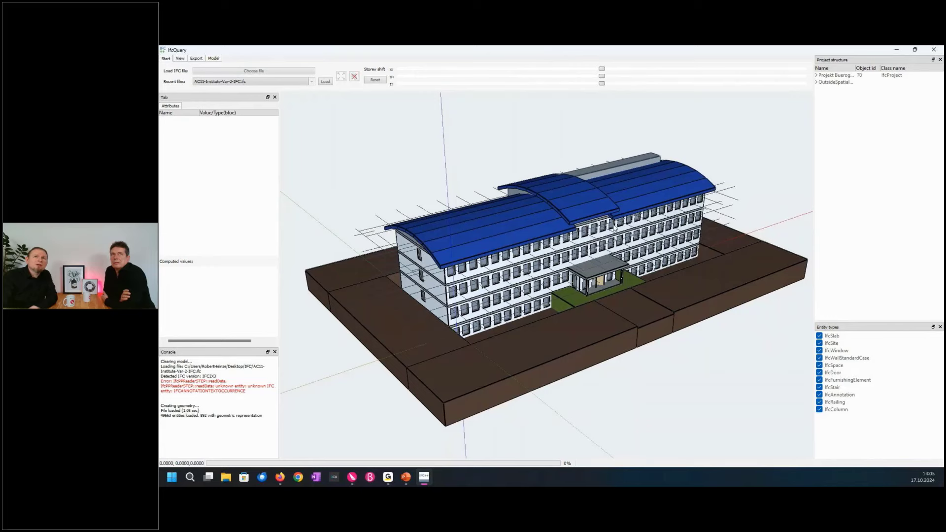
Expand the project structure through site and building to the Erdgeschoss storey, and select space 115 to view its attributes
mouse_move(614, 228)
left_mouse_down()
mouse_move(594, 232)
mouse_move(584, 217)
mouse_move(616, 224)
left_mouse_up()
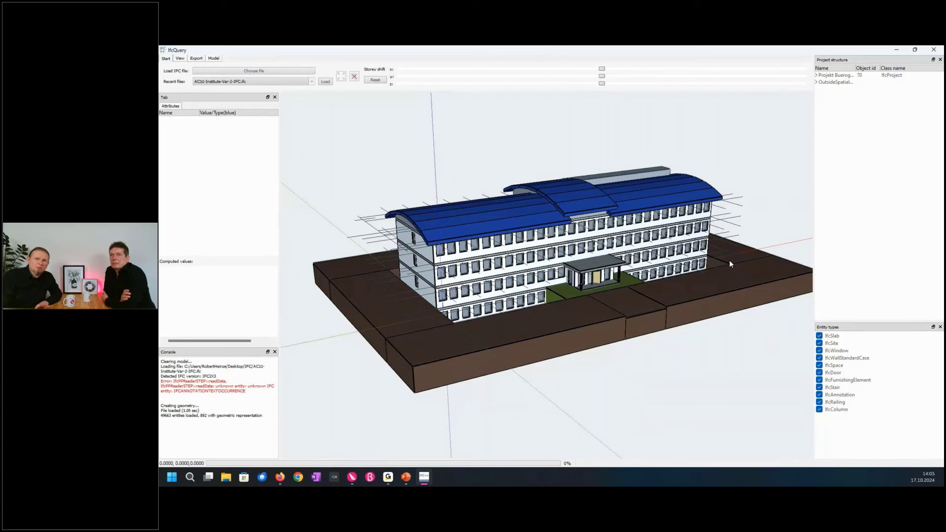
left_click(817, 75)
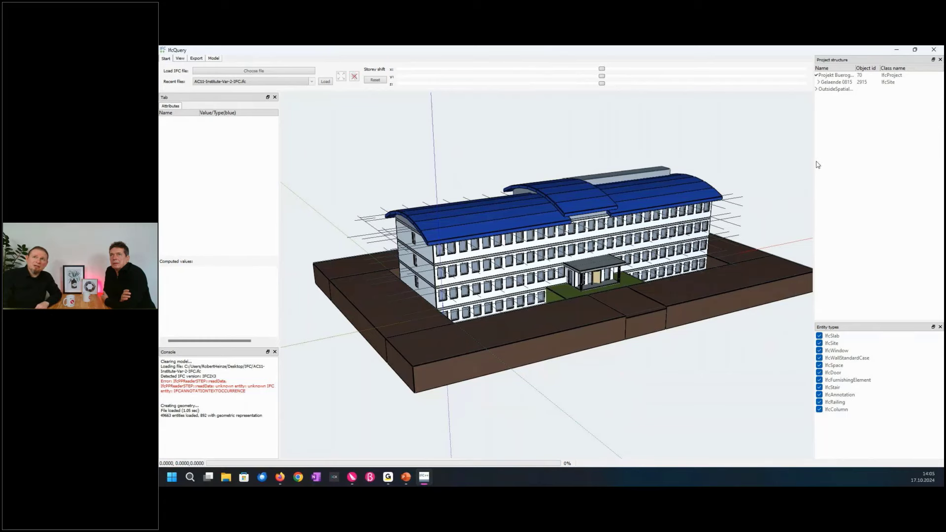
left_click_drag(814, 164, 762, 165)
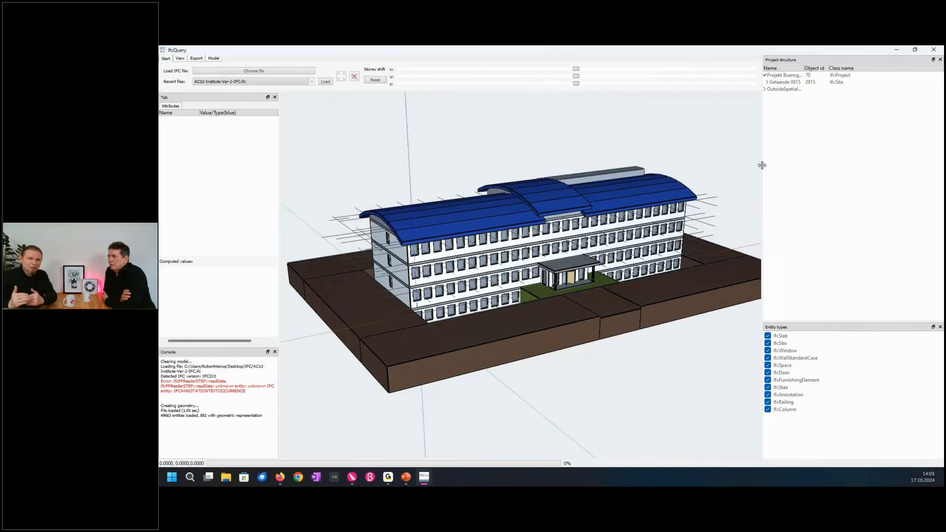
left_click(767, 83)
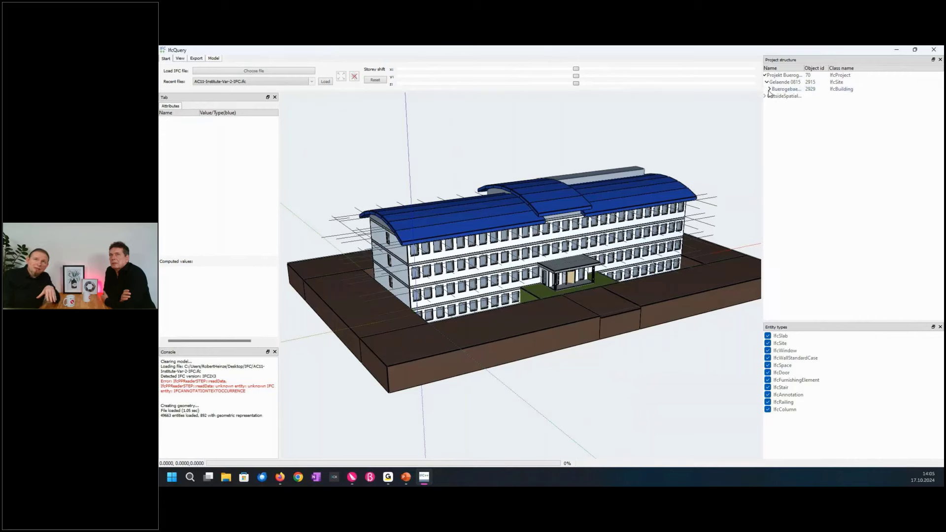
left_click(769, 89)
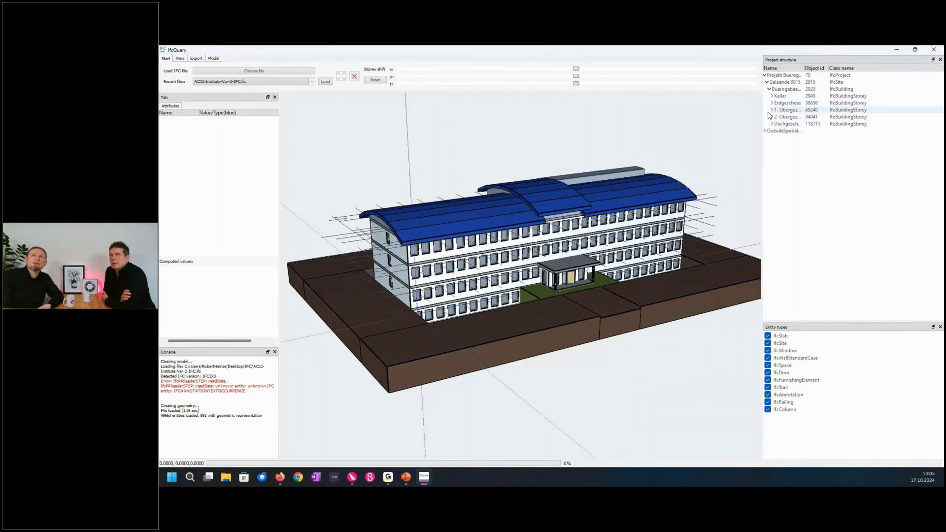
left_click(773, 104)
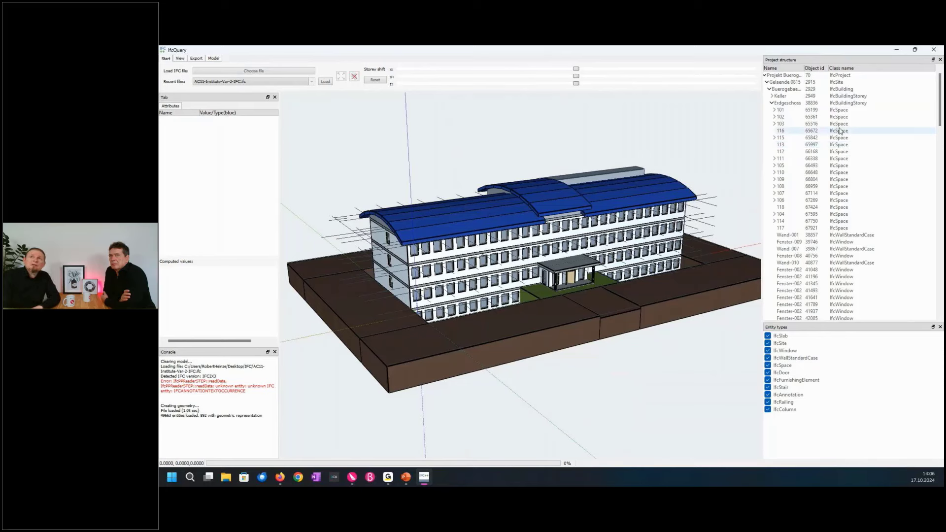
left_click(845, 139)
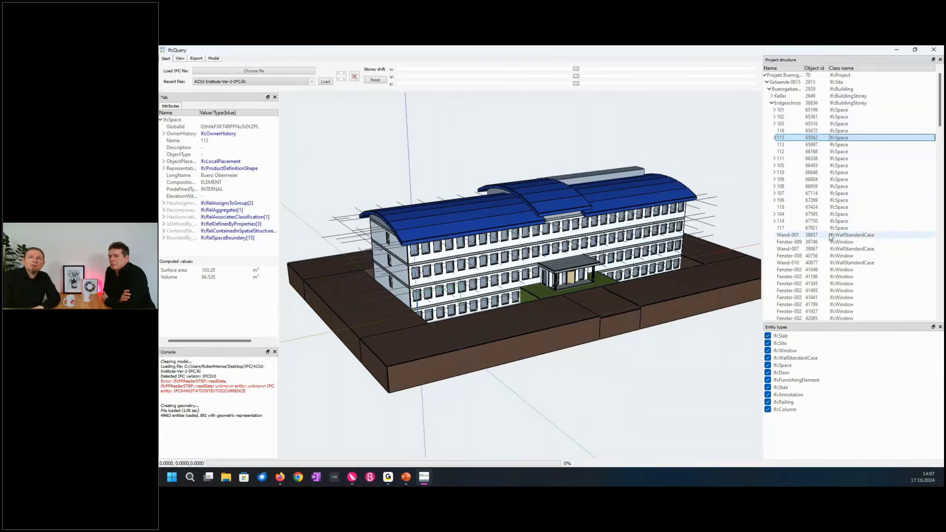
Hide every entity type in the model except IfcSpace, from IfcSlab through IfcColumn
scroll(831, 237, "down", 2)
scroll(587, 274, "up", 5)
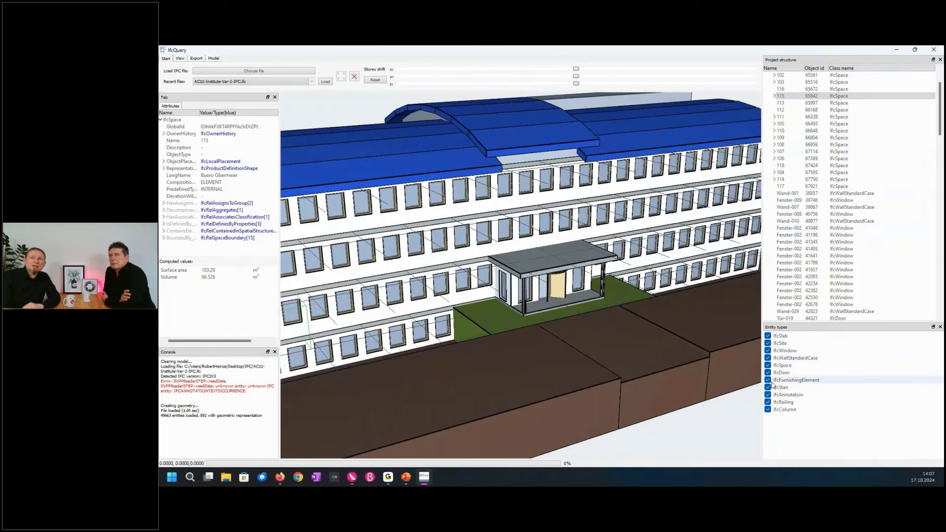
left_click(768, 336)
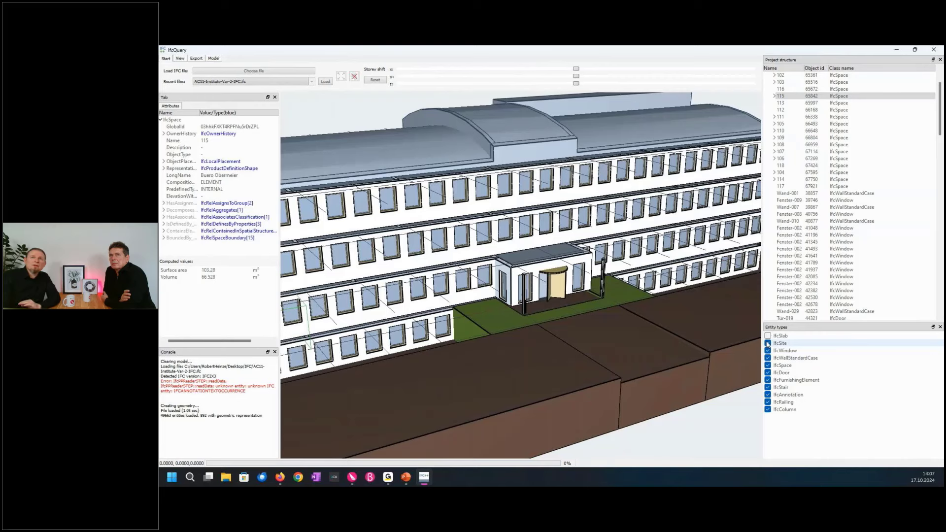
left_click(768, 344)
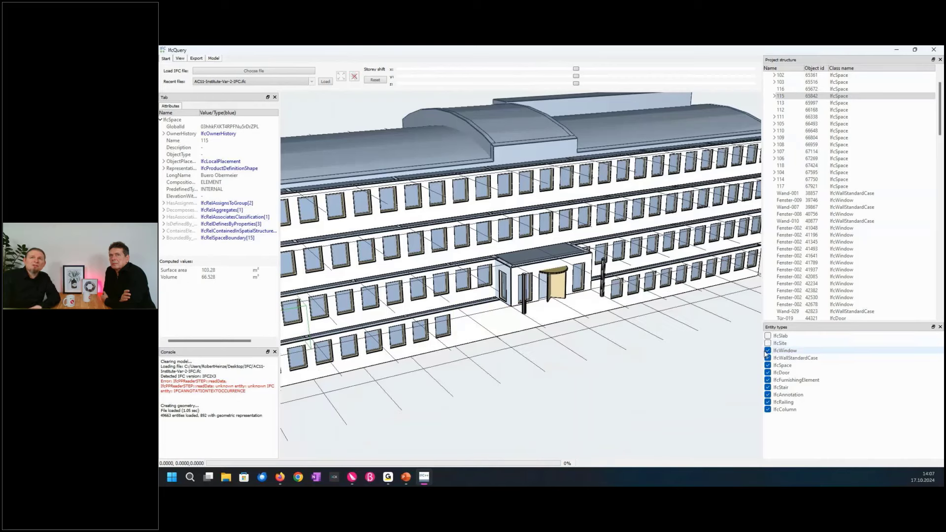
left_click(768, 350)
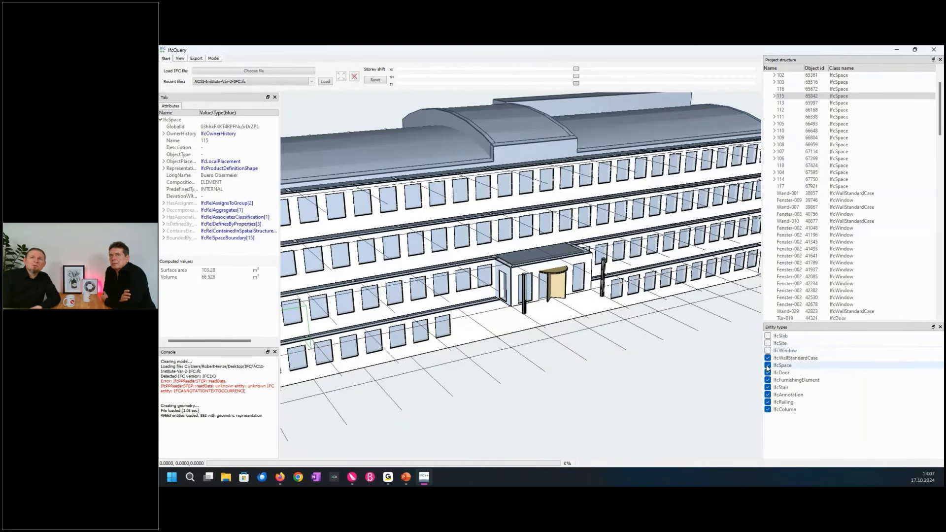
left_click(768, 359)
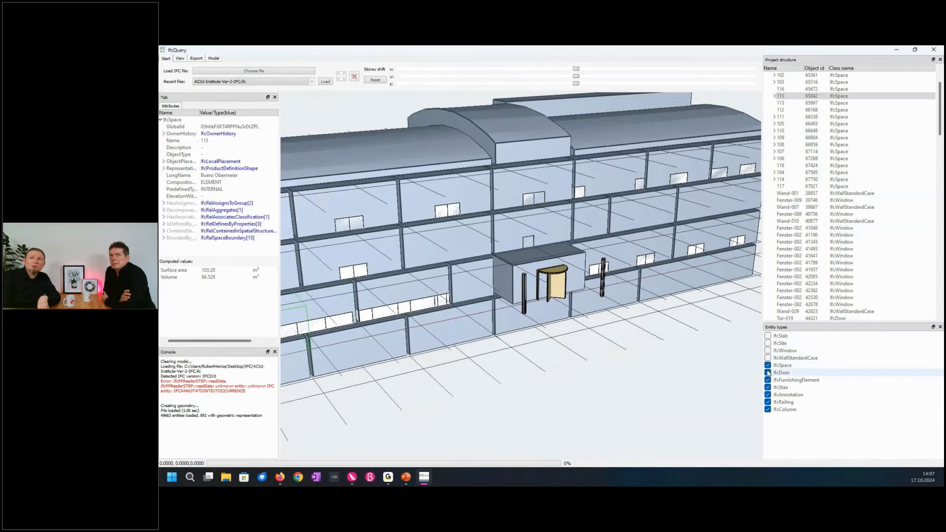
left_click(768, 372)
left_click(768, 380)
left_click(767, 388)
left_click(768, 395)
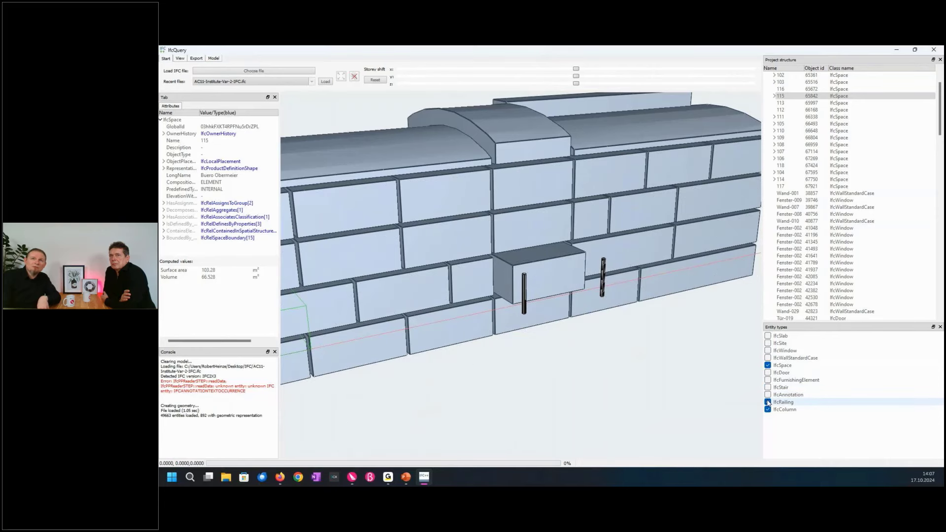
left_click(767, 402)
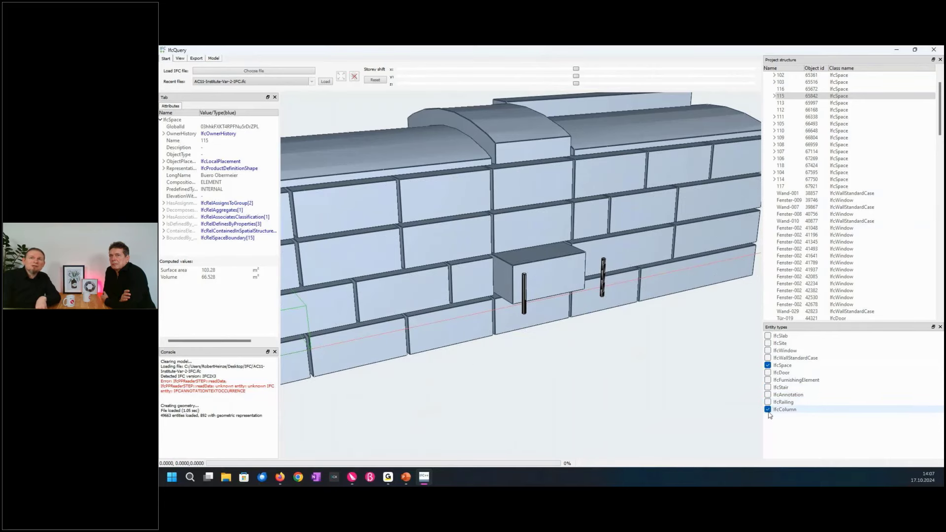
left_click(768, 409)
Select the Erdgeschoss spaces 113, 115 and 116 in turn and examine their location and attributes in the model
mouse_move(570, 313)
left_mouse_down()
mouse_move(582, 304)
mouse_move(572, 286)
mouse_move(631, 281)
mouse_move(704, 195)
left_mouse_up()
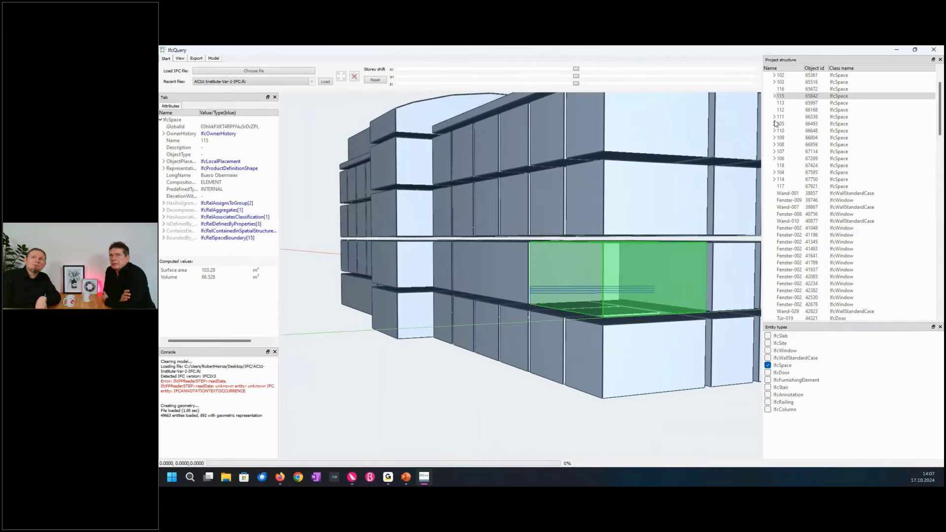
left_click(781, 103)
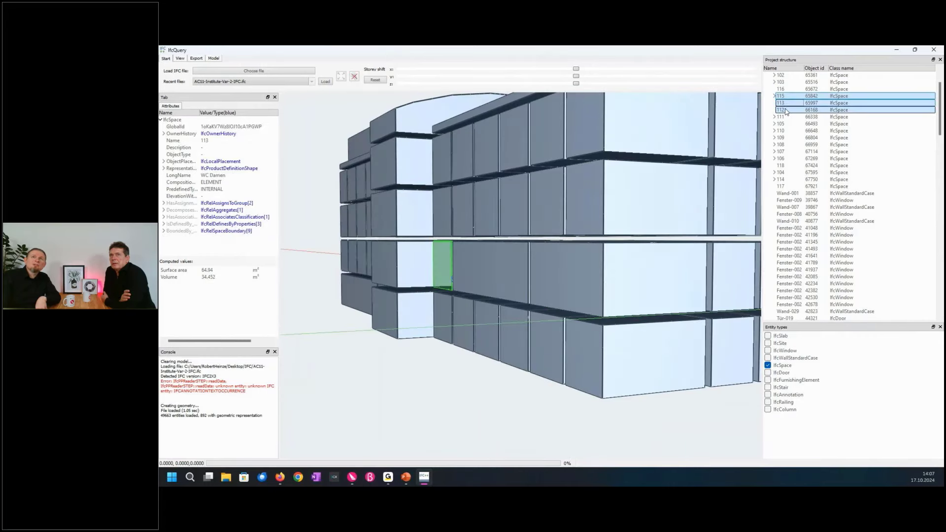
left_click(590, 286)
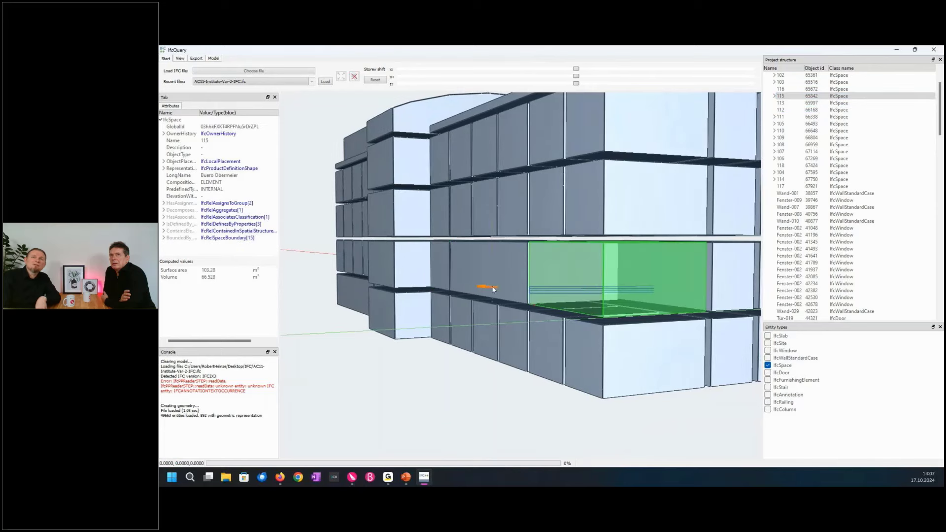
left_click(720, 285)
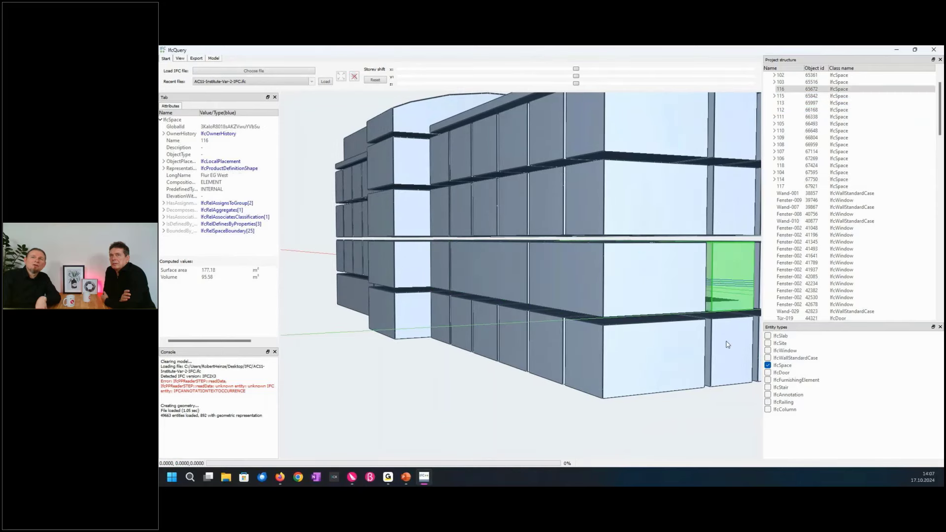
left_click_drag(726, 345, 448, 327)
scroll(650, 316, "down", 5)
scroll(644, 316, "up", 1)
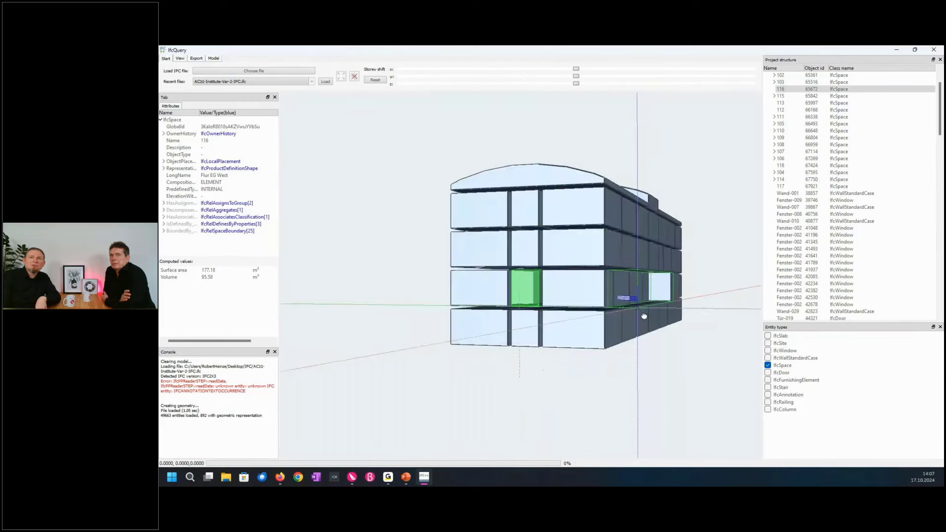
left_click_drag(644, 316, 616, 331)
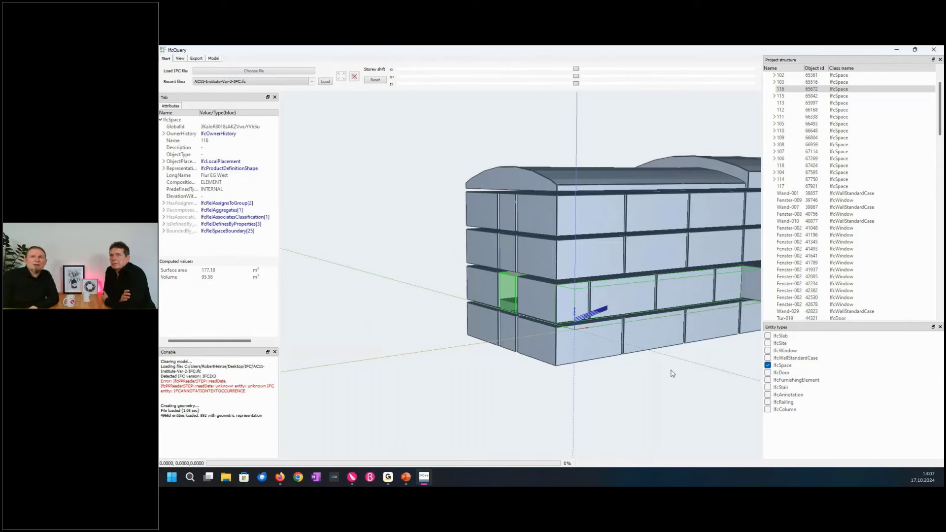
Hide the IfcSpace entities and show the IfcWallStandardCase walls instead
left_click(768, 365)
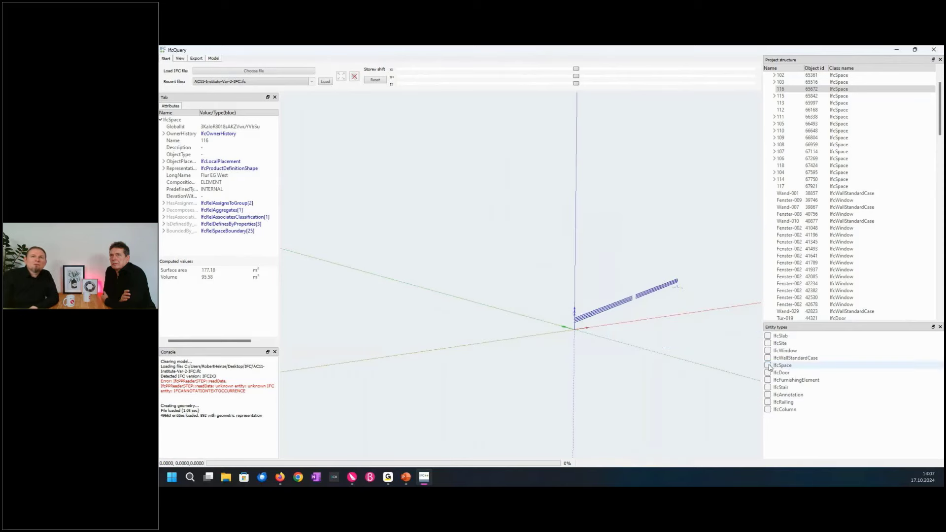
mouse_move(701, 371)
left_mouse_down()
mouse_move(685, 360)
mouse_move(710, 358)
left_mouse_up()
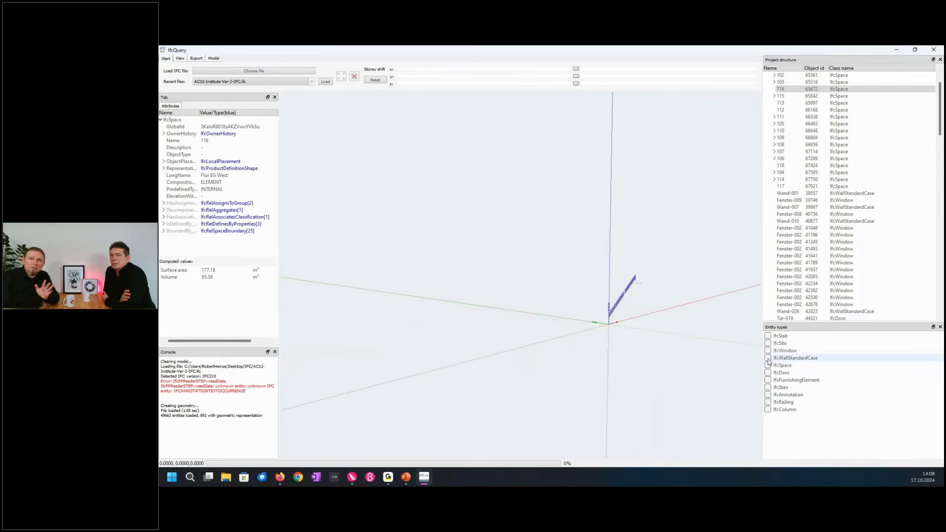
left_click(768, 358)
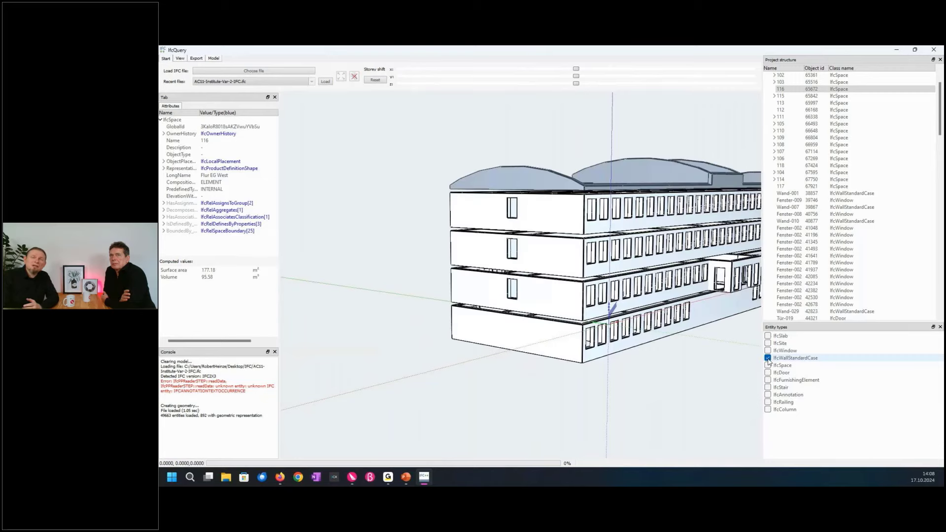
scroll(698, 360, "up", 2)
left_click_drag(698, 360, 697, 397)
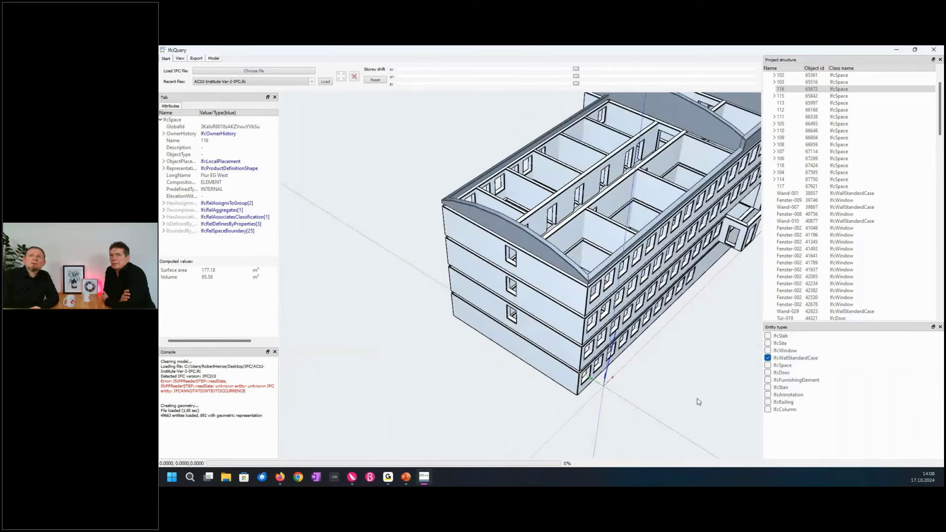
Show the IfcSlab, IfcDoor, IfcFurnishingElement and IfcStair entities together with the walls
left_click(768, 336)
left_click_drag(724, 352, 733, 334)
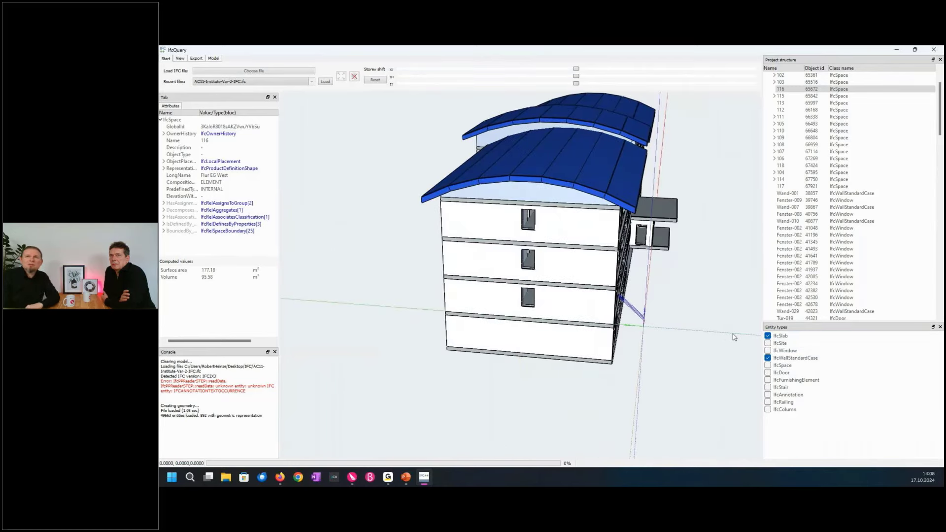
left_click(768, 373)
left_click(768, 380)
left_click(767, 387)
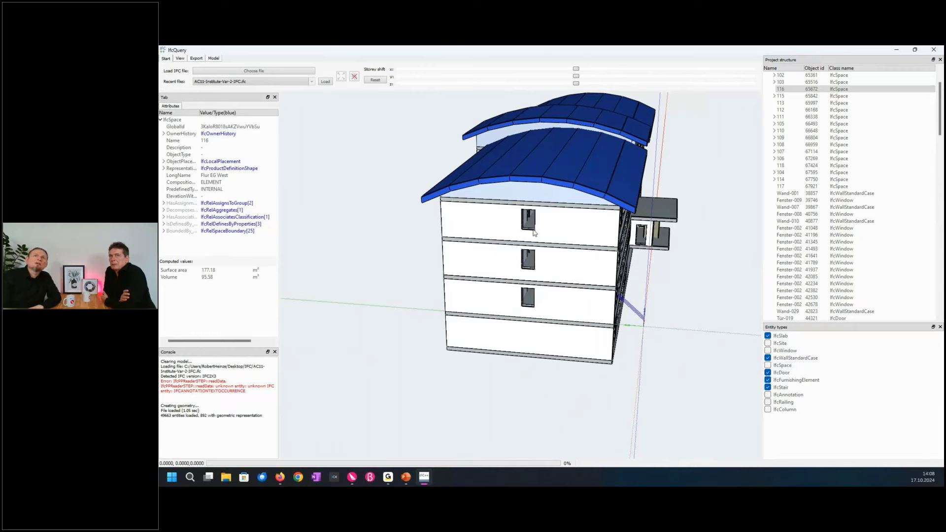
Shift the storeys apart along y and z so the interior of each floor can be inspected
left_click_drag(576, 83, 609, 76)
left_click_drag(568, 223, 565, 203)
scroll(565, 226, "down", 5)
scroll(565, 226, "up", 8)
scroll(565, 202, "down", 5)
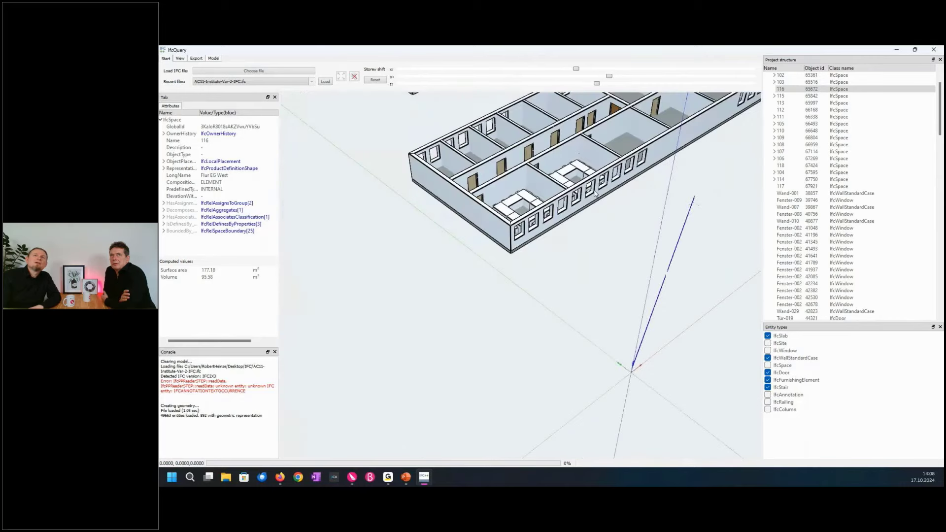
scroll(583, 224, "down", 3)
scroll(583, 225, "up", 5)
left_click_drag(583, 224, 653, 312)
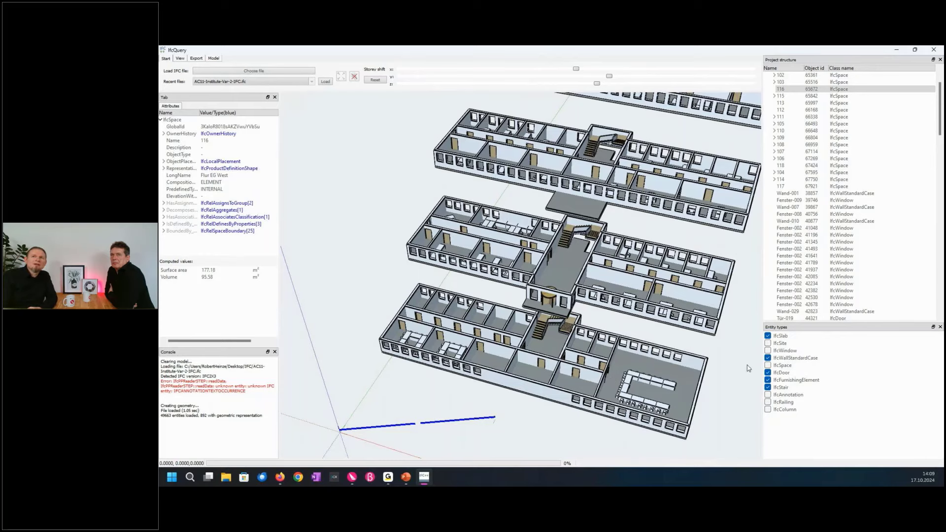
Show the IfcSpace entities again and inspect the room volumes on the separated storeys
left_click(768, 366)
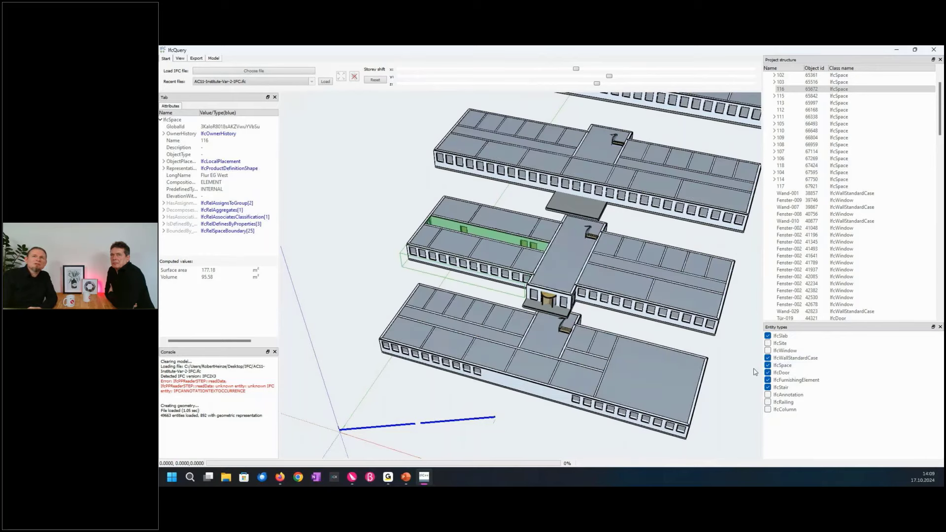
left_click_drag(657, 315, 721, 304)
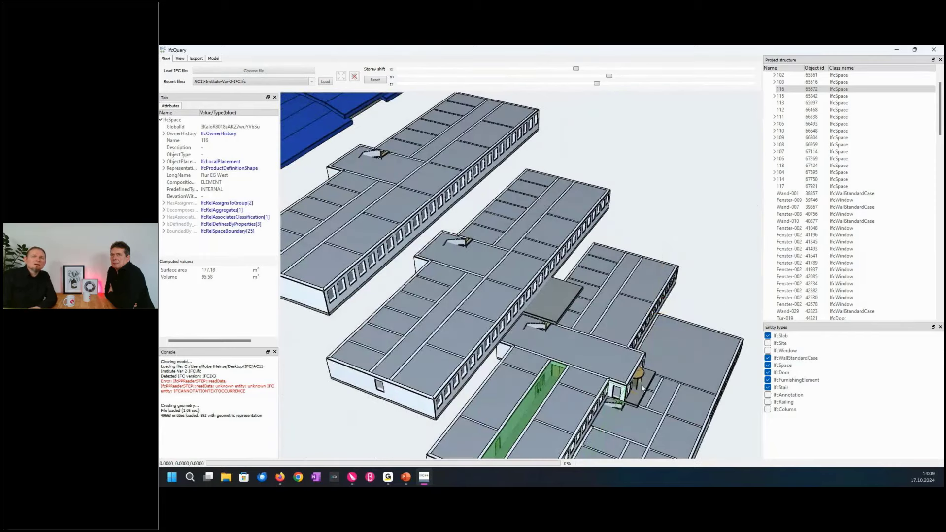
mouse_move(642, 388)
left_mouse_down()
mouse_move(651, 361)
mouse_move(640, 383)
left_mouse_up()
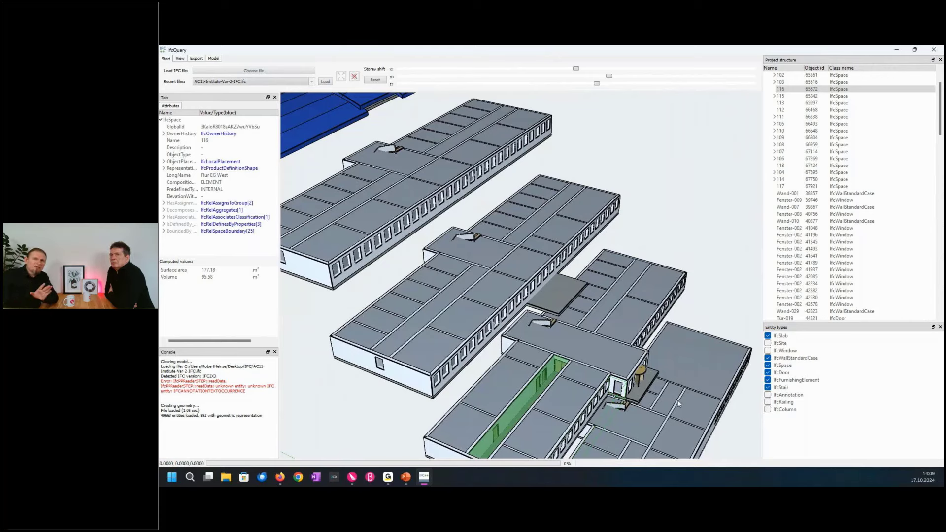
left_click_drag(619, 341, 619, 371)
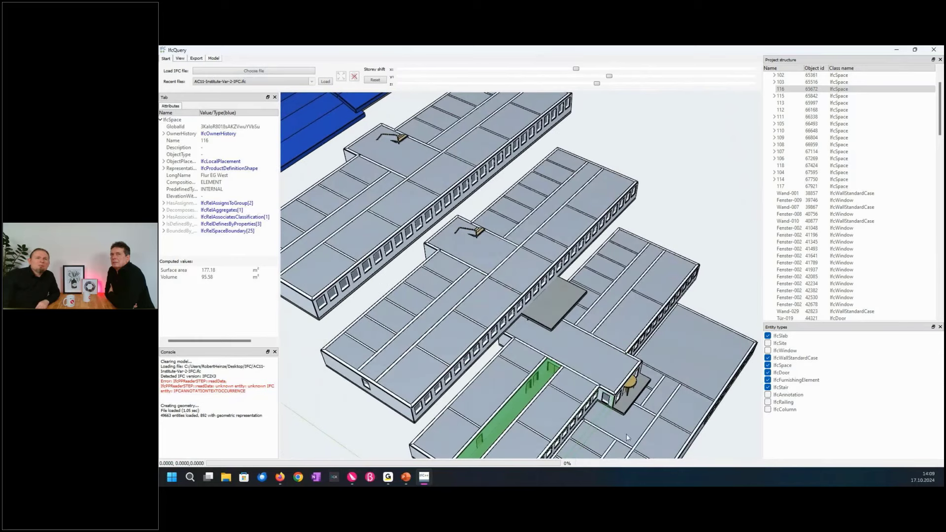
Switch to ReluxDesktop and open the sample project AC11-Institute-Var-2-IFC.ifc from the examples folder
left_click(353, 479)
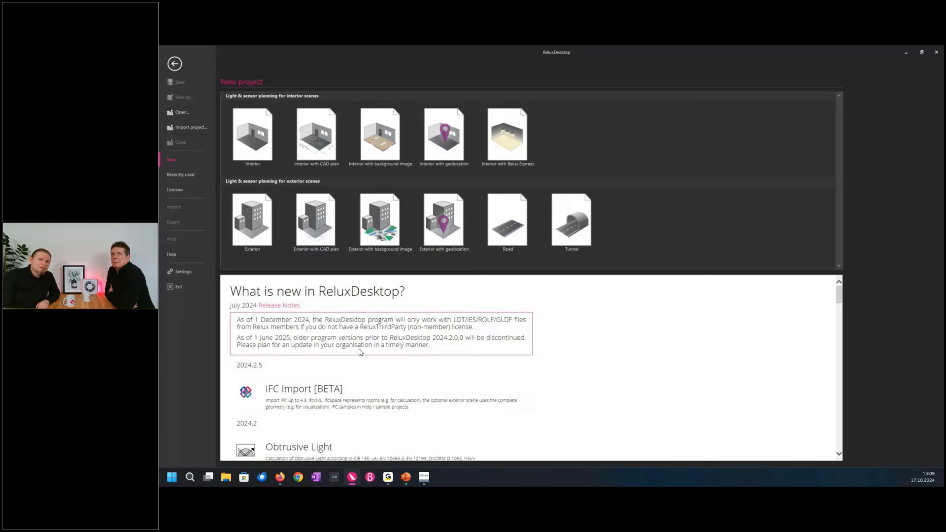
left_click(190, 258)
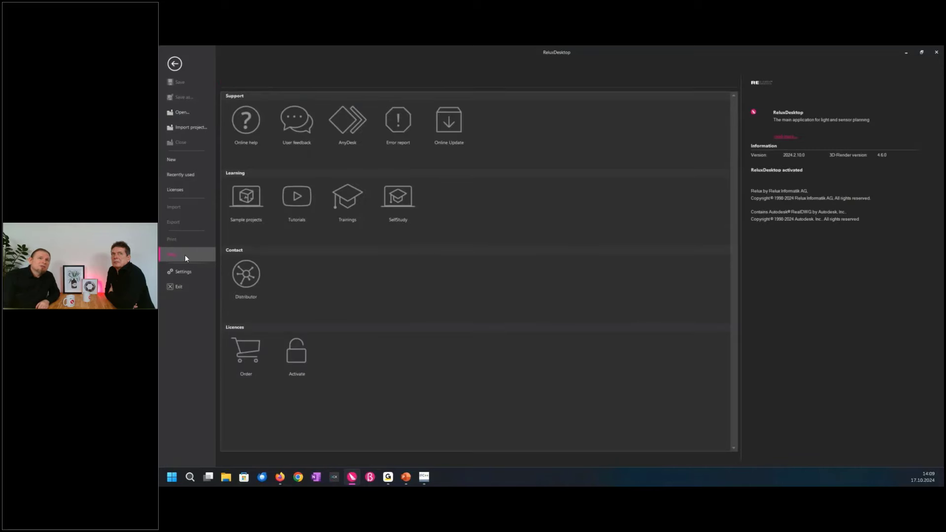
left_click(253, 218)
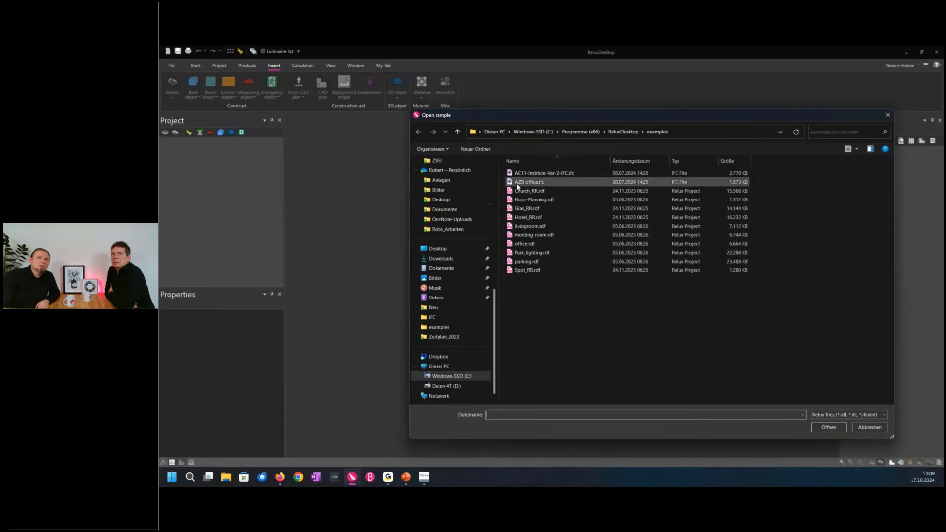
left_click(549, 175)
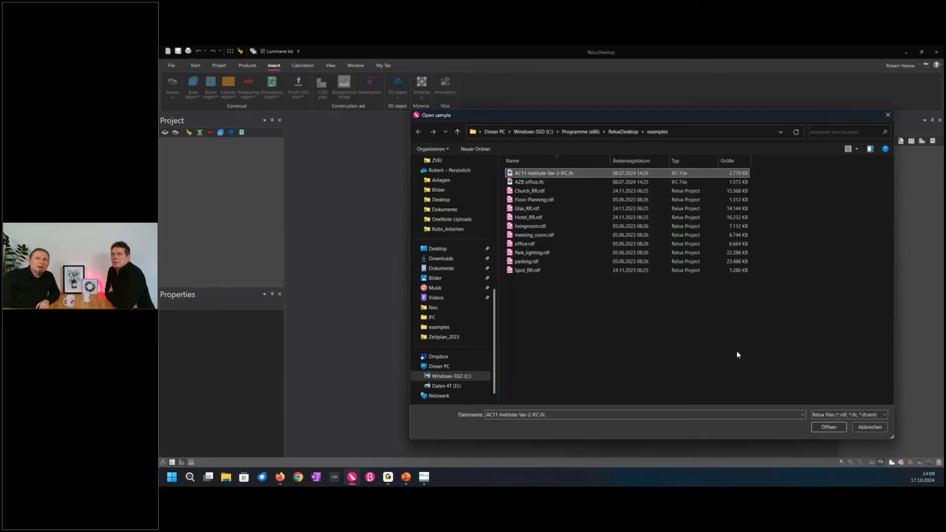
left_click(830, 426)
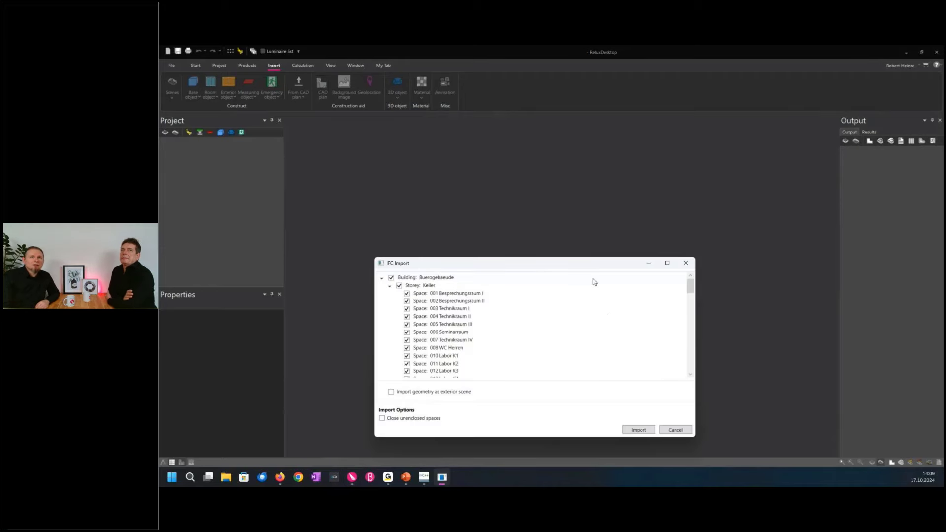
Review the storeys and spaces in the IFC import list and import the building with all spaces selected
left_click_drag(593, 265, 600, 204)
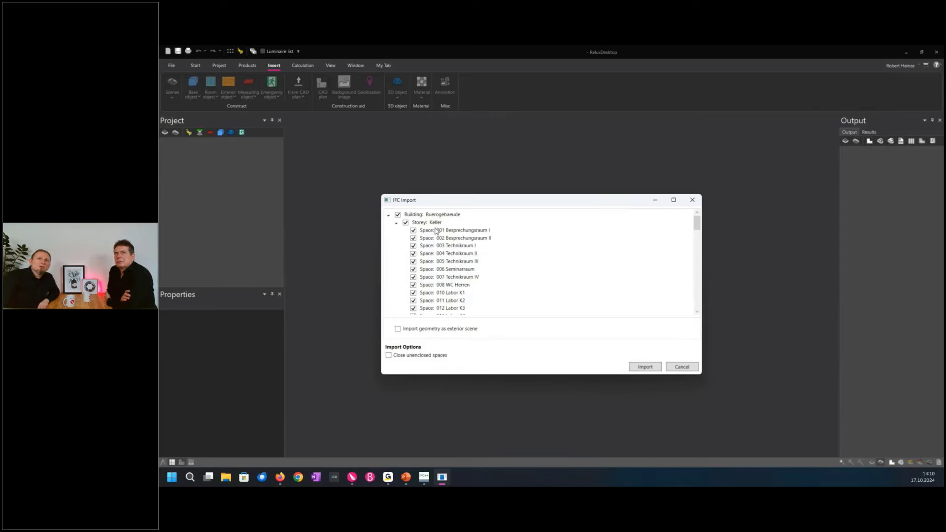
left_click_drag(696, 225, 697, 284)
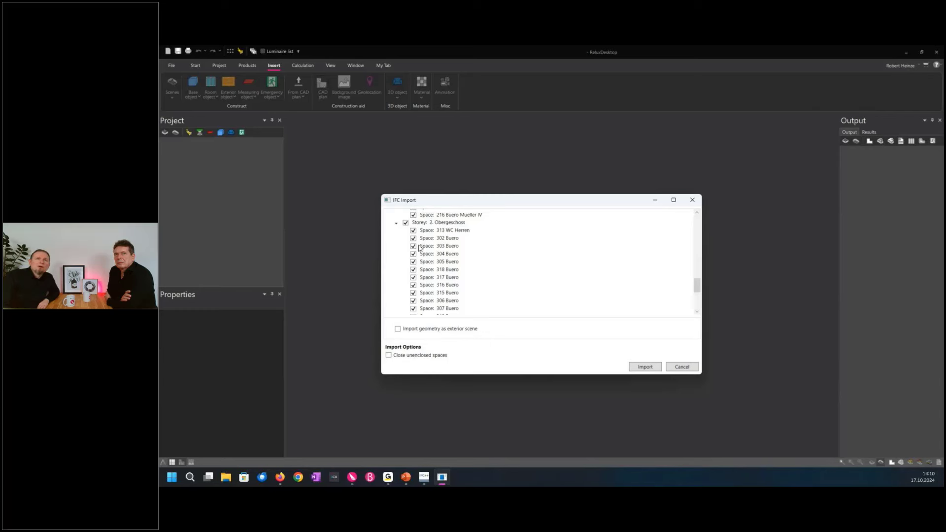
left_click_drag(697, 288, 697, 223)
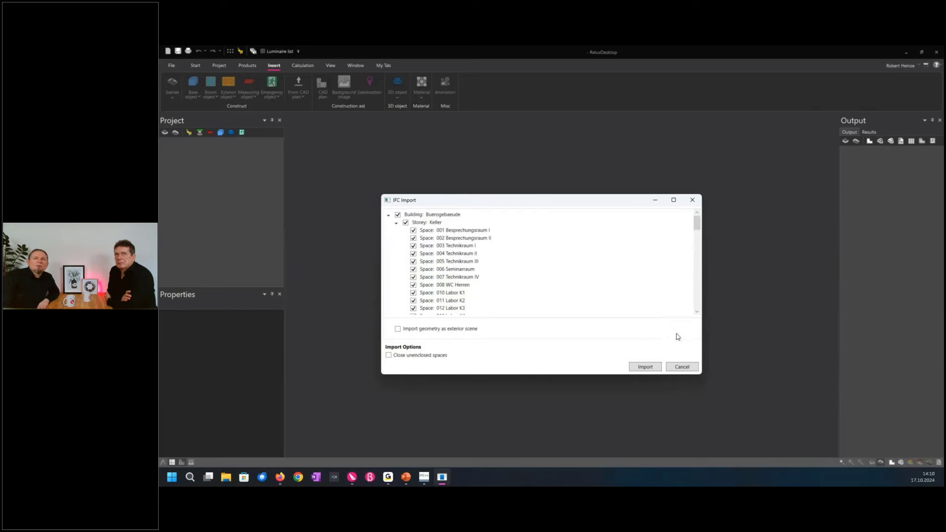
left_click(654, 369)
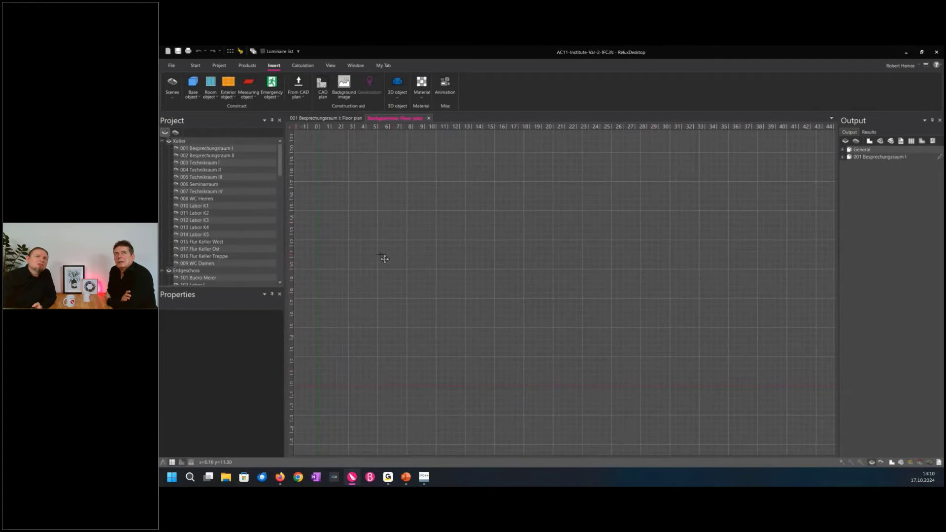
Open the Erdgeschoss floor plan and display that storey in a tilted 3D view
left_click(187, 270)
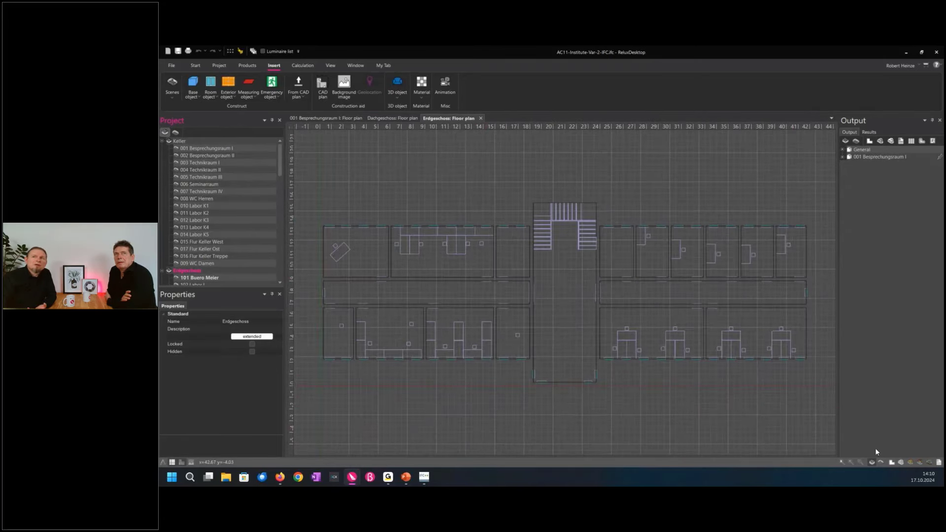
left_click(901, 462)
left_click_drag(648, 370, 500, 340)
scroll(542, 366, "up", 3)
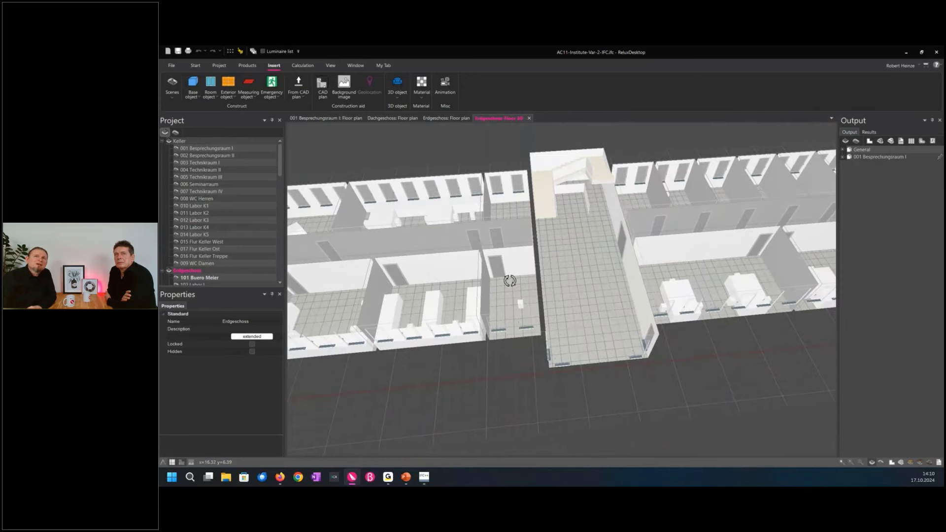
Select the entrance hall 117 Flur EG Eingang, open its own 3D scene and look over its structure and stairs
left_click(565, 286)
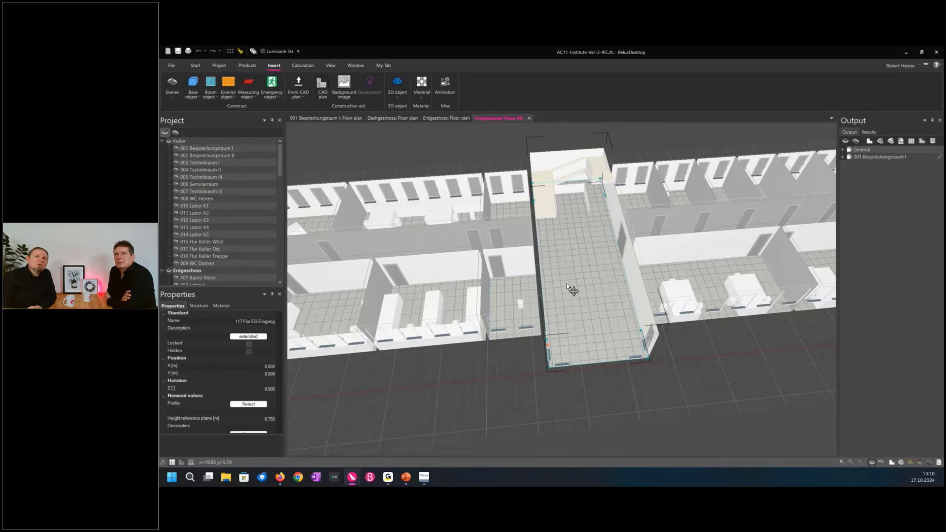
left_click(177, 131)
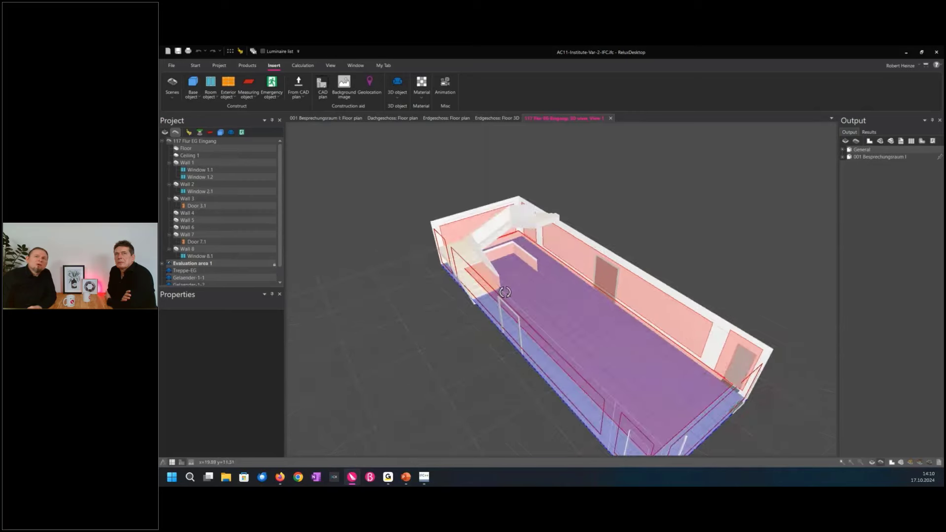
left_click_drag(505, 292, 465, 290)
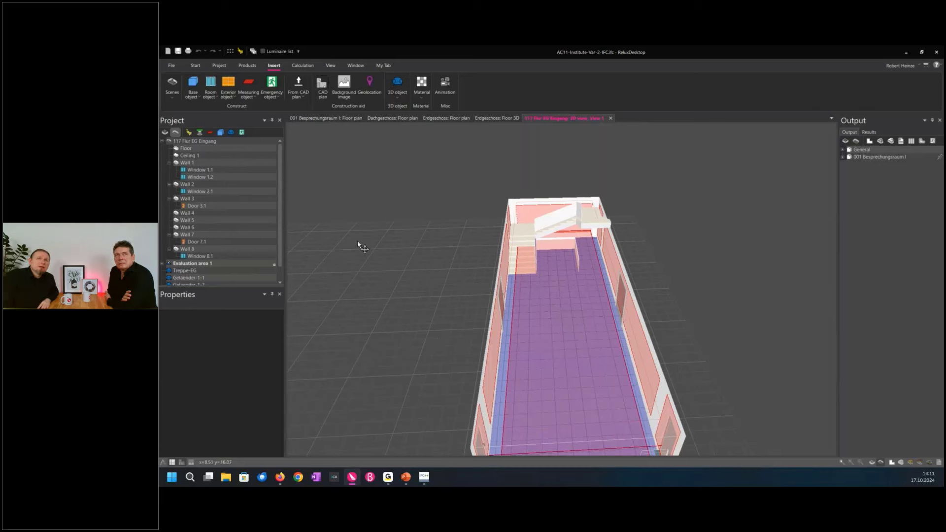
middle_click_drag(405, 233, 515, 291)
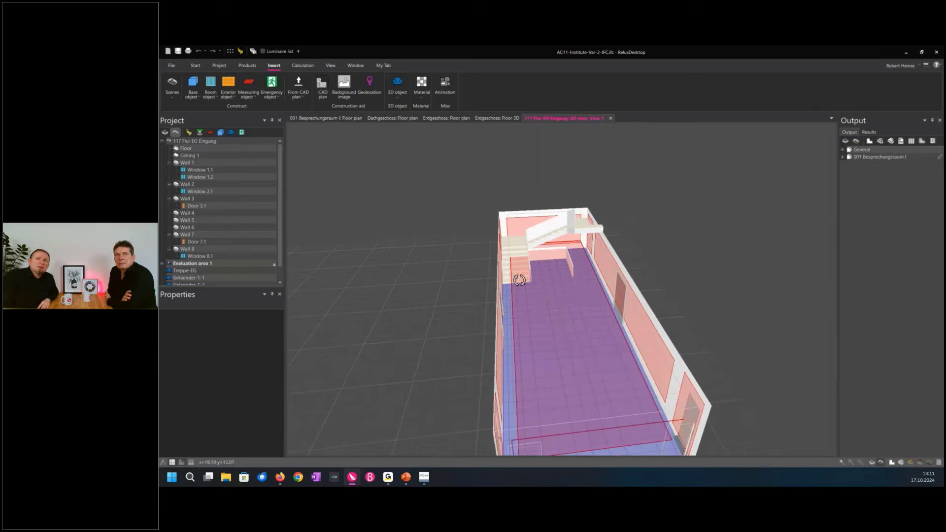
Return to the storey overview in the Erdgeschoss 3D view and inspect its rooms and furniture from several sides
left_click(165, 133)
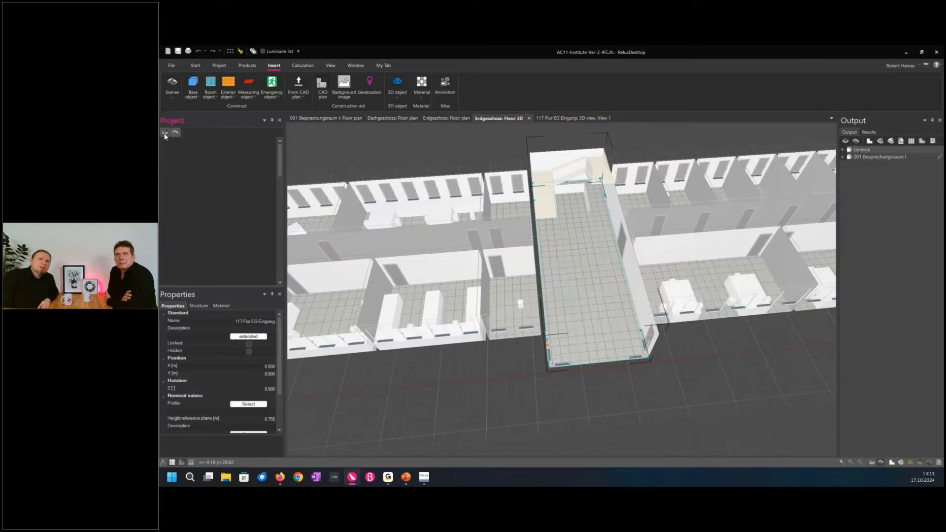
middle_click_drag(388, 232, 472, 280)
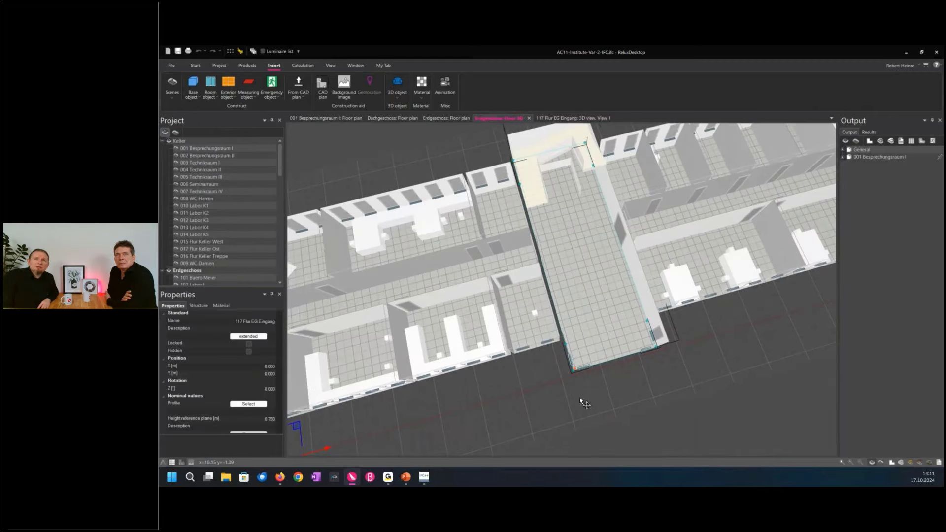
middle_click_drag(566, 408, 655, 371)
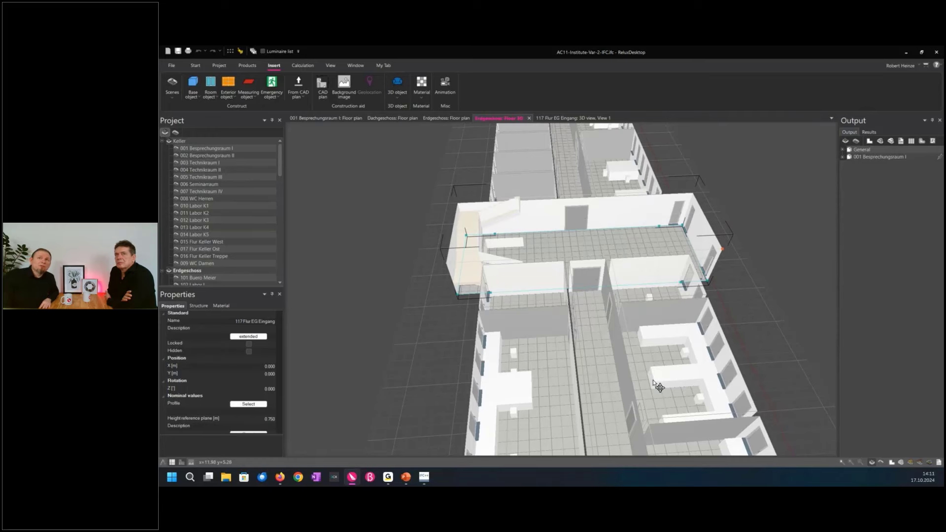
middle_click_drag(655, 372, 587, 354)
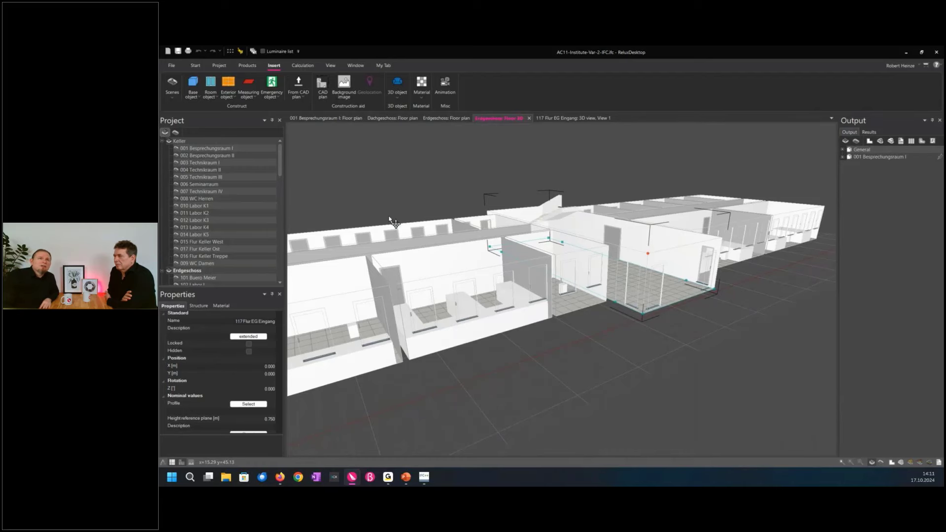
Start a buildingSmart IFC scene import into the current project with AC11-Institute-Var-2-IFC.ifc from the Desktop IFC folder
left_click(171, 66)
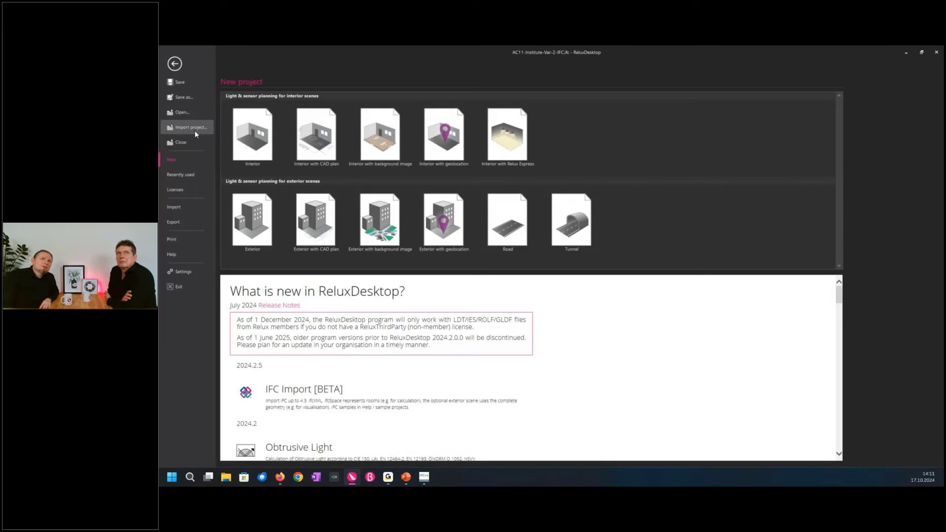
left_click(191, 207)
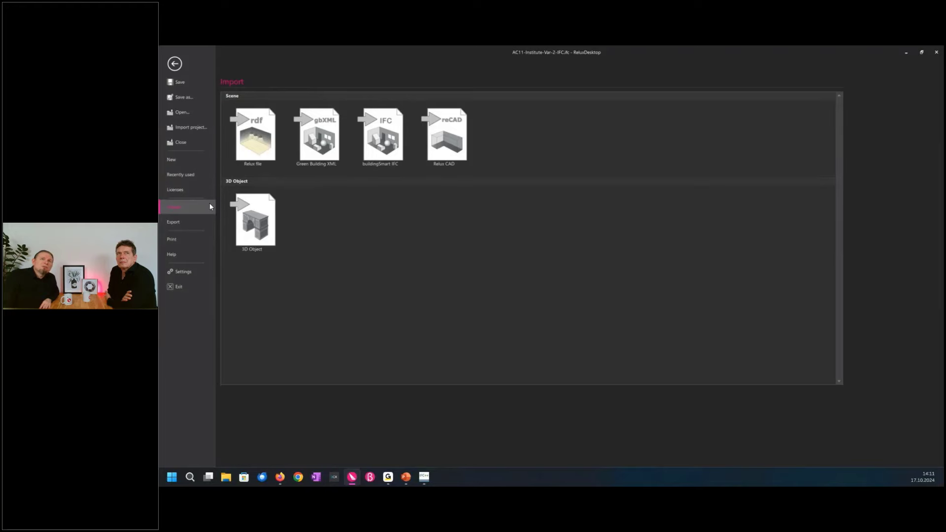
left_click(384, 142)
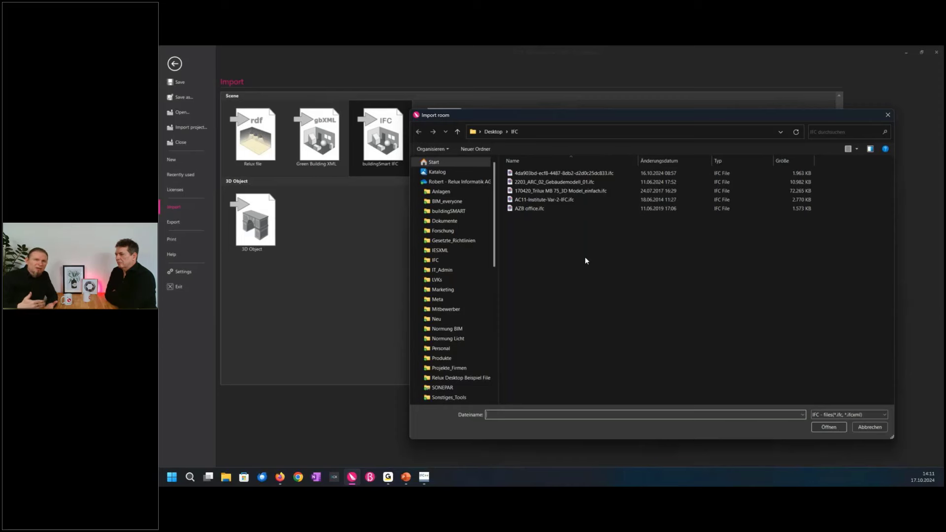
left_click(581, 200)
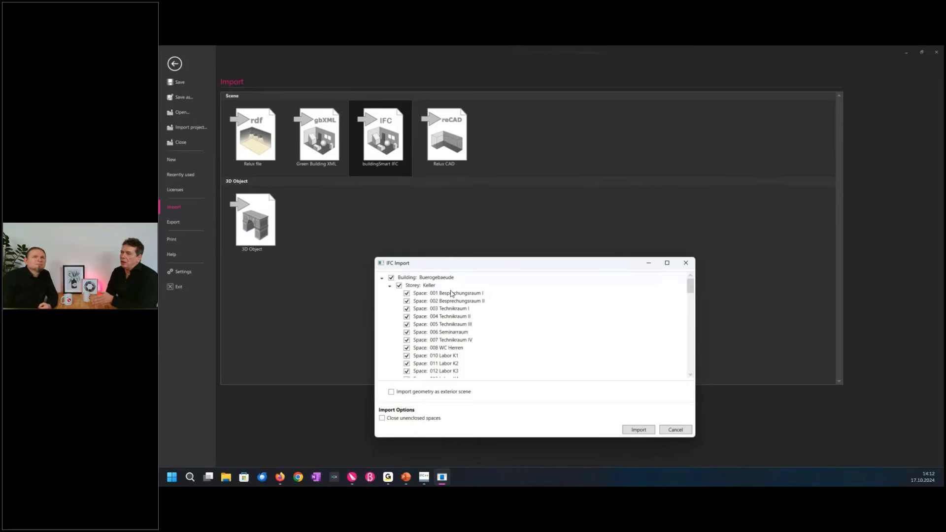
Deselect all spaces of the building and import only its geometry as an exterior scene
left_click(392, 278)
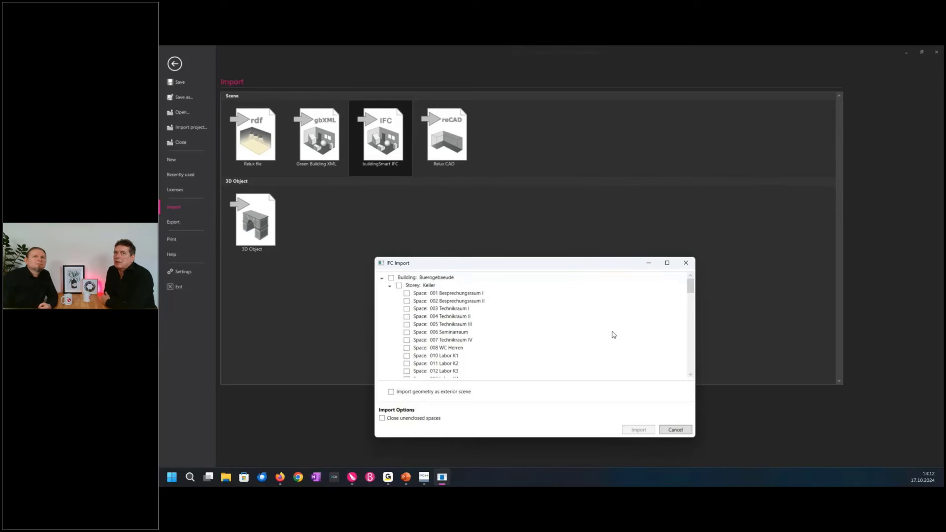
left_click_drag(690, 286, 692, 379)
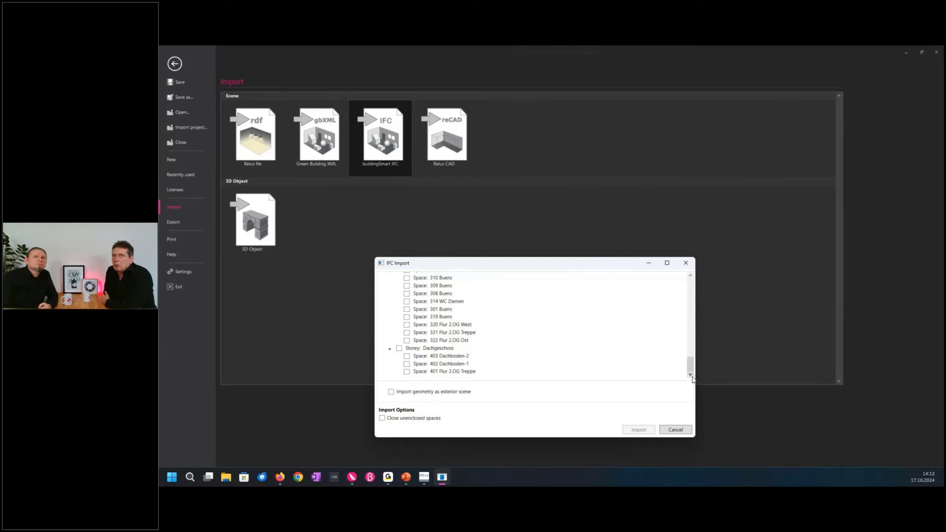
left_click(392, 392)
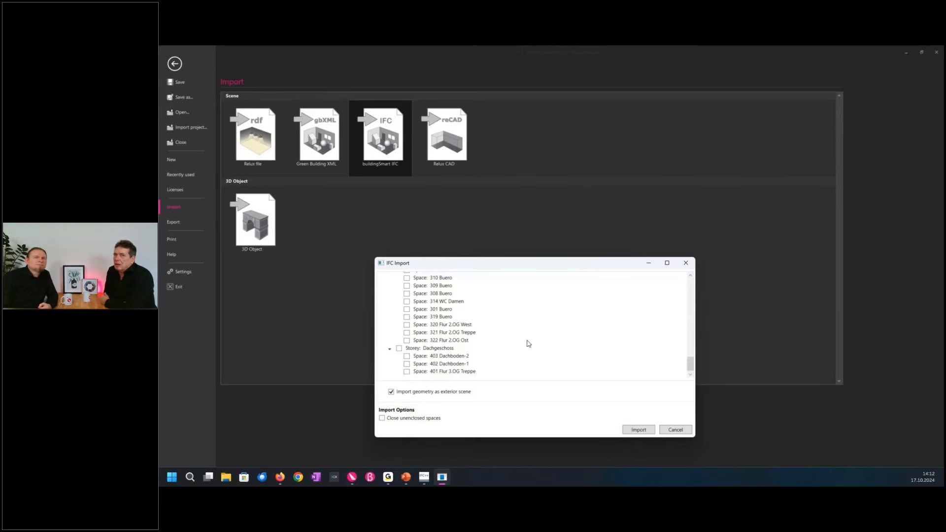
left_click_drag(528, 272, 538, 235)
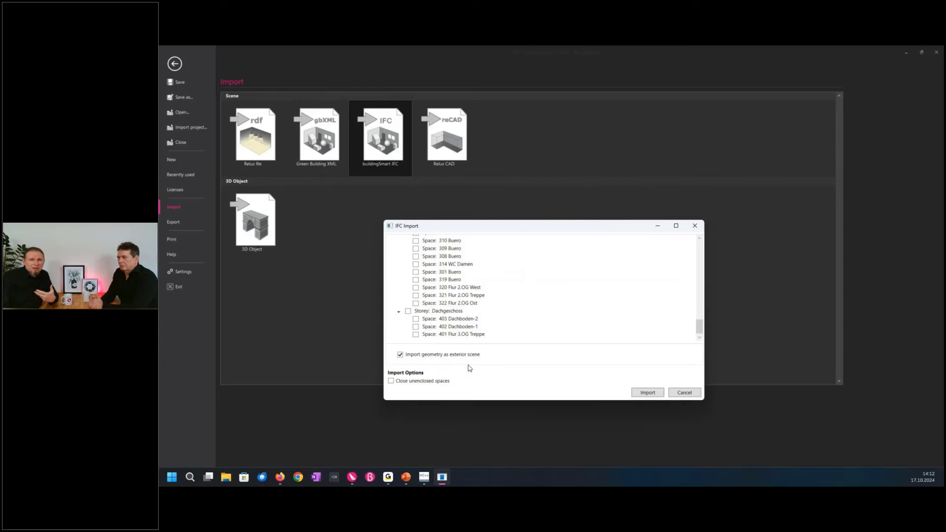
left_click(647, 392)
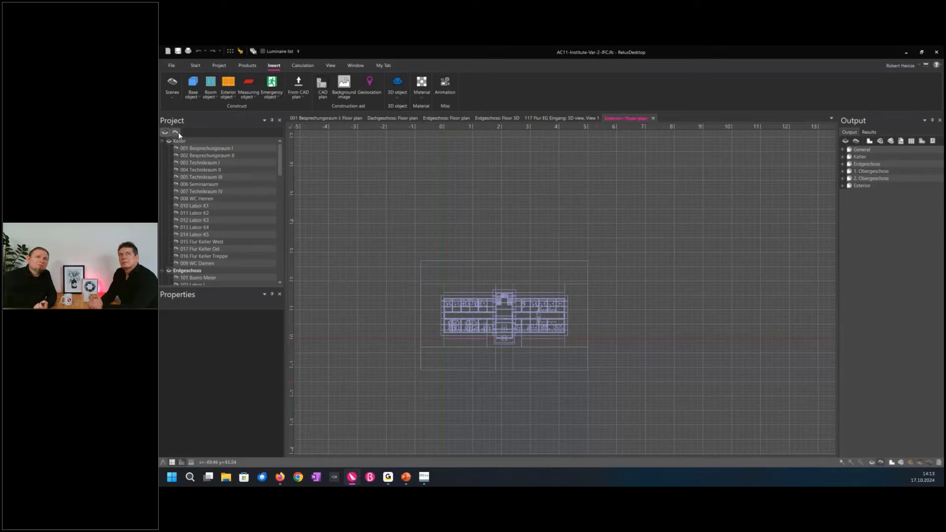
Show the Exterior scene's object list in the project and open the scene in a 3D view
left_click_drag(280, 158, 278, 275)
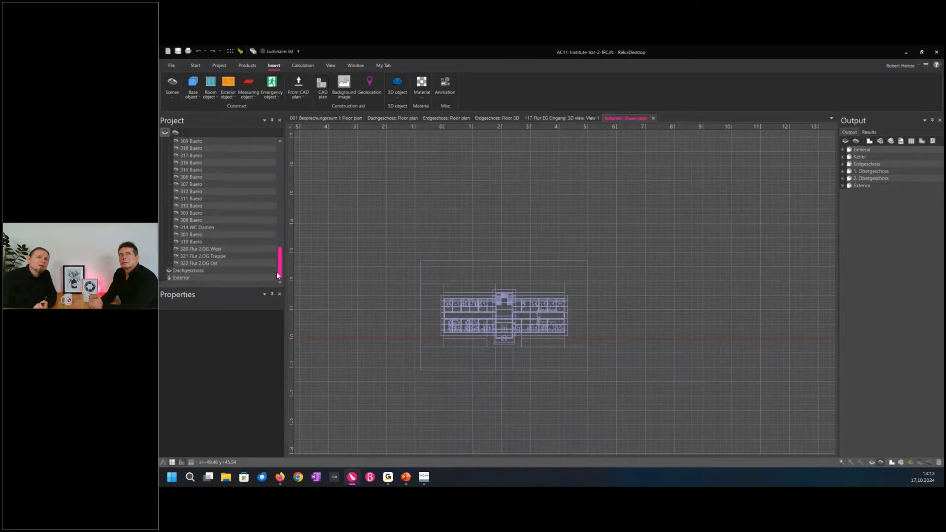
left_click(177, 133)
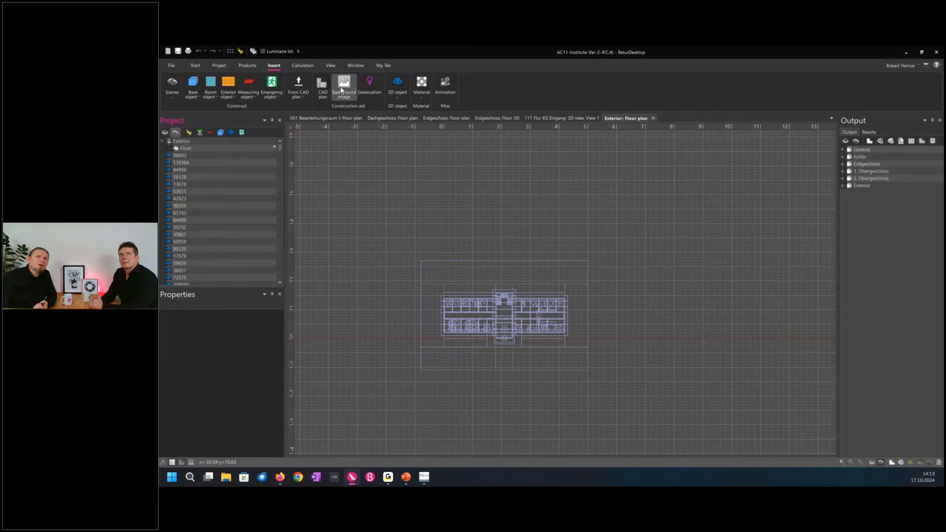
left_click(203, 65)
left_click(217, 83)
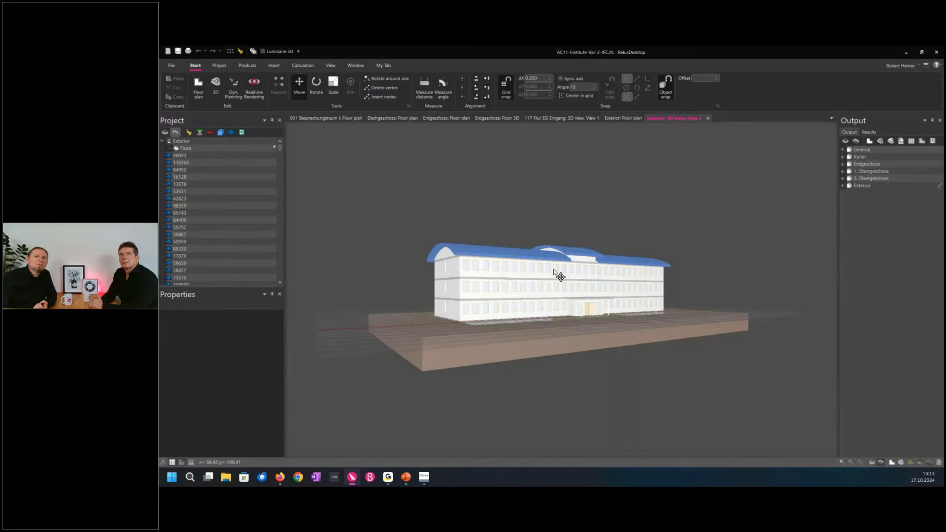
Inspect the imported building in the exterior 3D view, looking at the facade, roof and entrance and moving inside
middle_click_drag(563, 294, 566, 342)
scroll(562, 340, "up", 5)
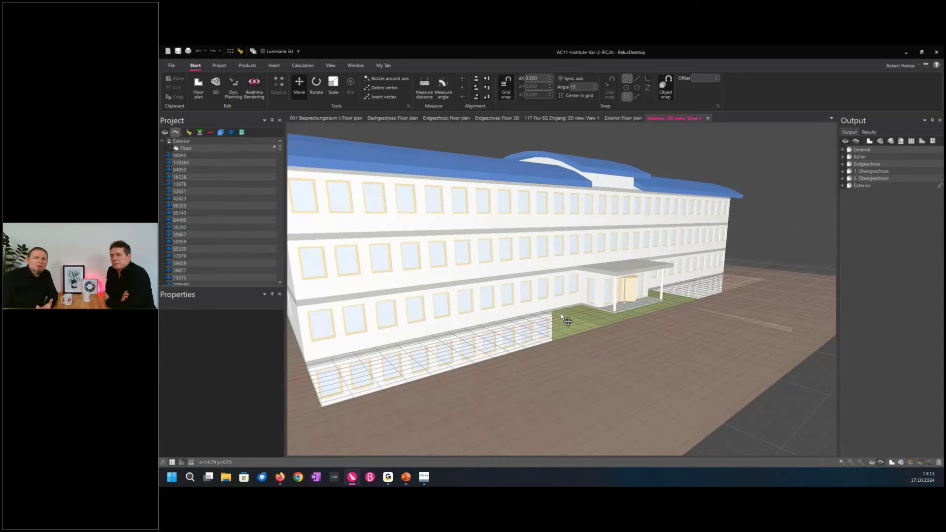
middle_click_drag(561, 313, 585, 322)
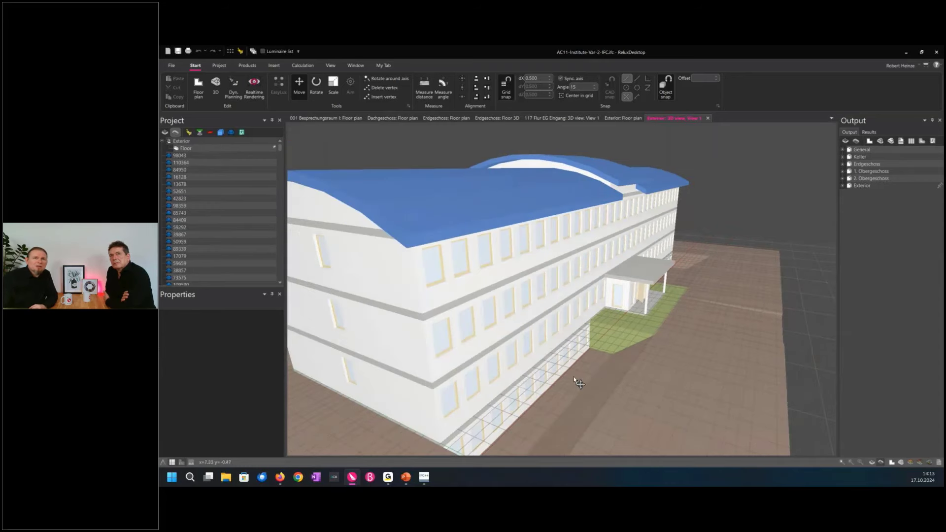
mouse_move(572, 377)
middle_mouse_down()
mouse_move(654, 366)
mouse_move(580, 375)
middle_mouse_up()
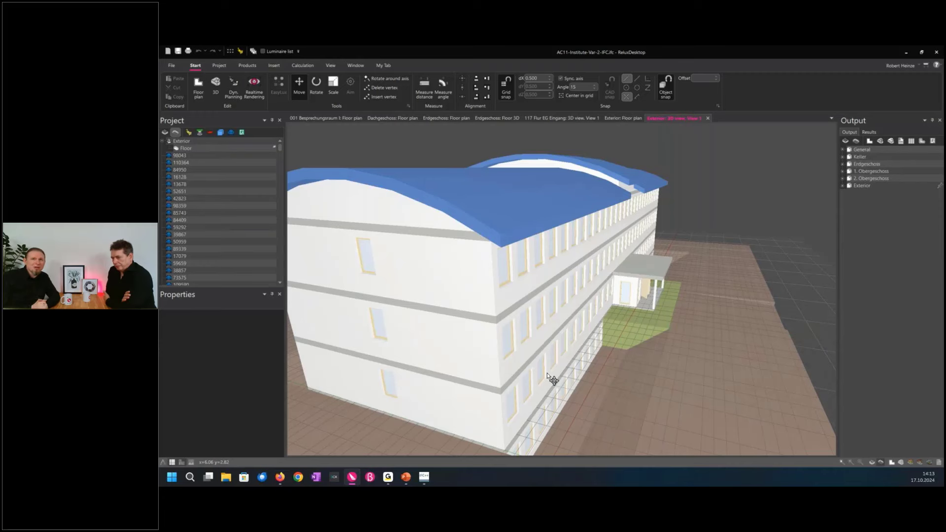
middle_click_drag(507, 356, 538, 244)
scroll(537, 243, "up", 5)
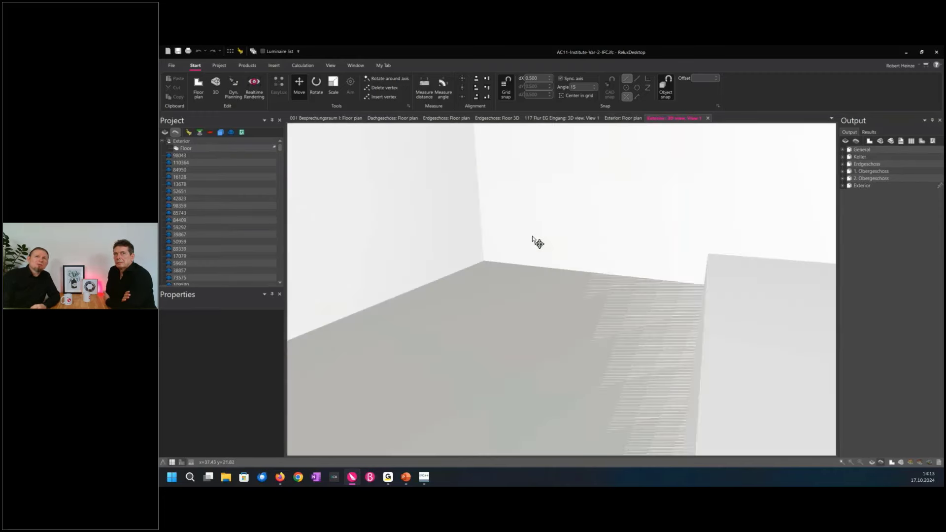
Inspect the imported building's interior and its outside facade and entrance in the exterior 3D view
middle_click_drag(591, 262, 601, 271)
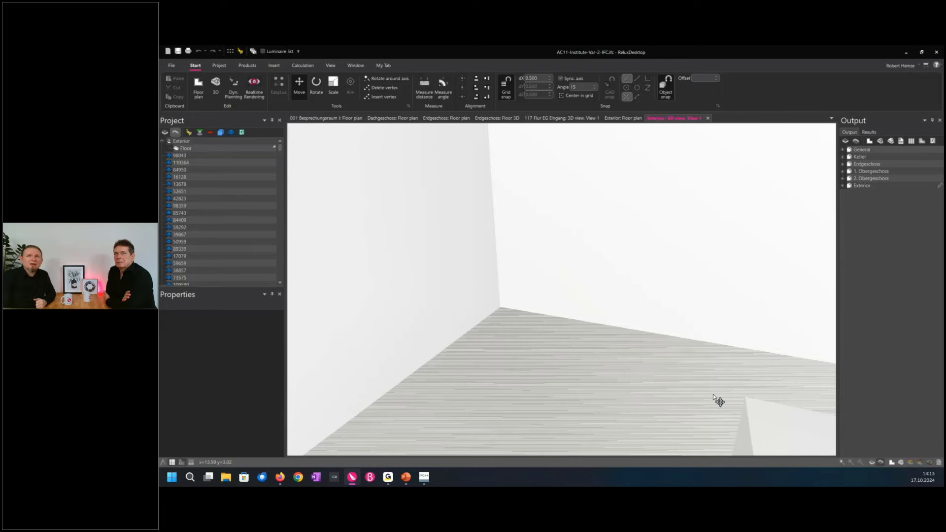
scroll(713, 395, "down", 5)
middle_click_drag(713, 395, 679, 400)
scroll(679, 399, "down", 3)
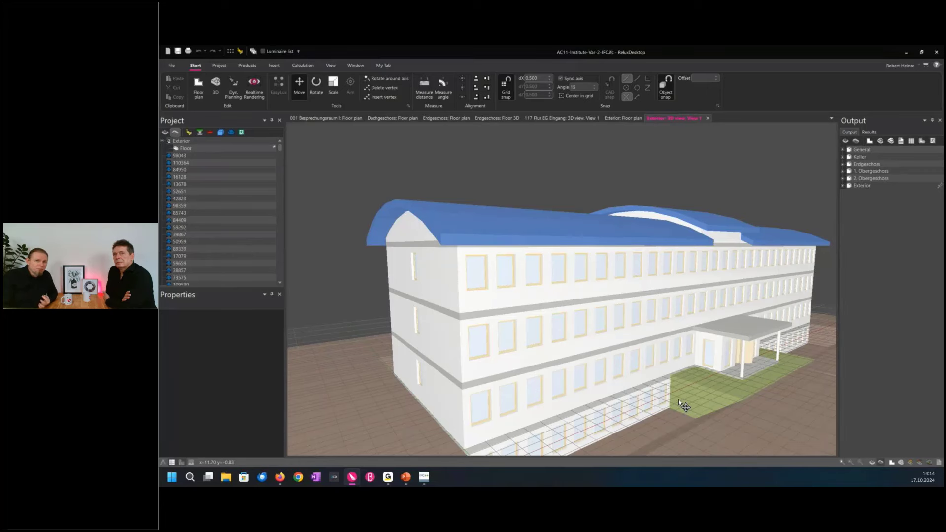
middle_click_drag(692, 364, 661, 368)
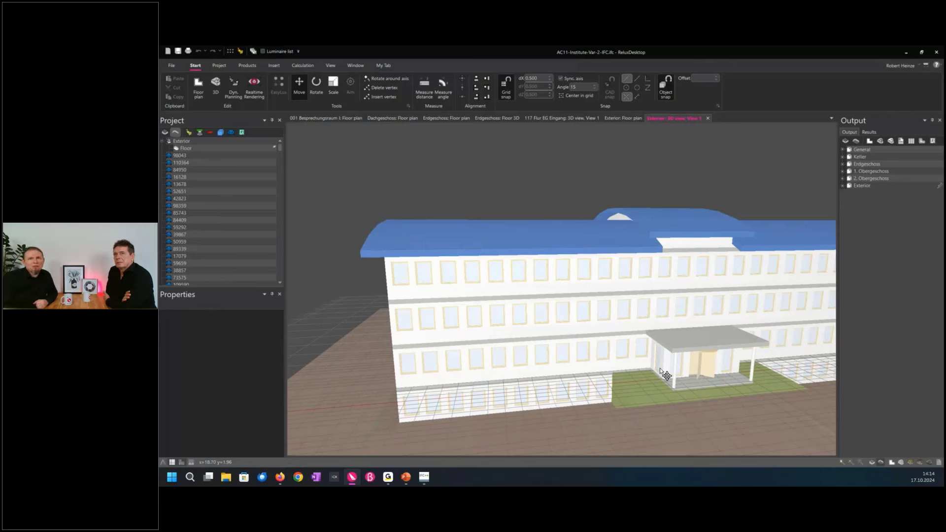
Open the office 306 Buero of the second upper floor in a 3D view and show its object list
left_click(165, 133)
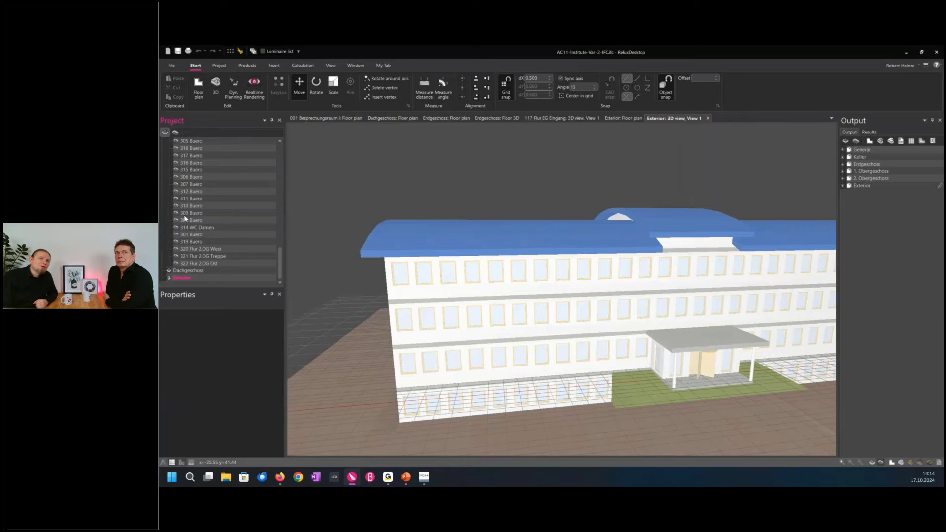
left_click(185, 177)
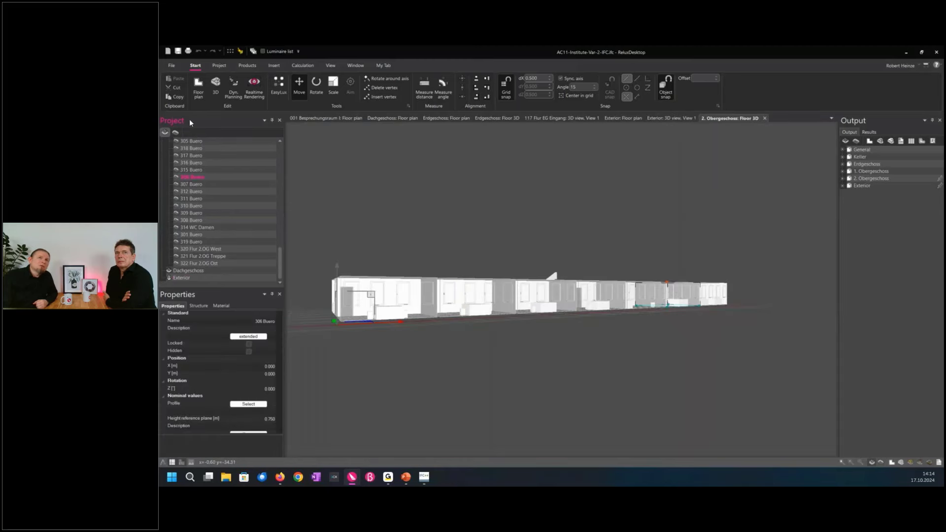
left_click(176, 133)
left_click_drag(456, 277, 649, 391)
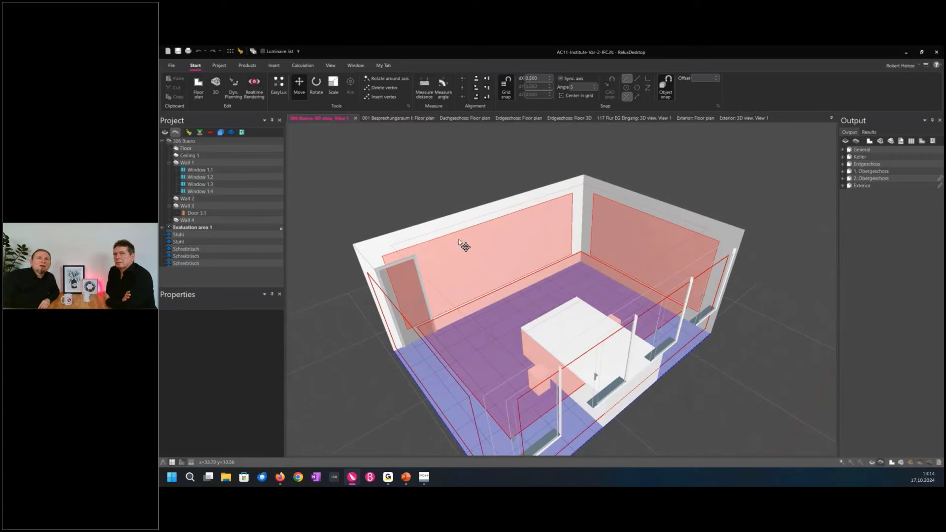
Close the AC11-Institute-Var-2-IFC project without saving its changes
left_click(171, 66)
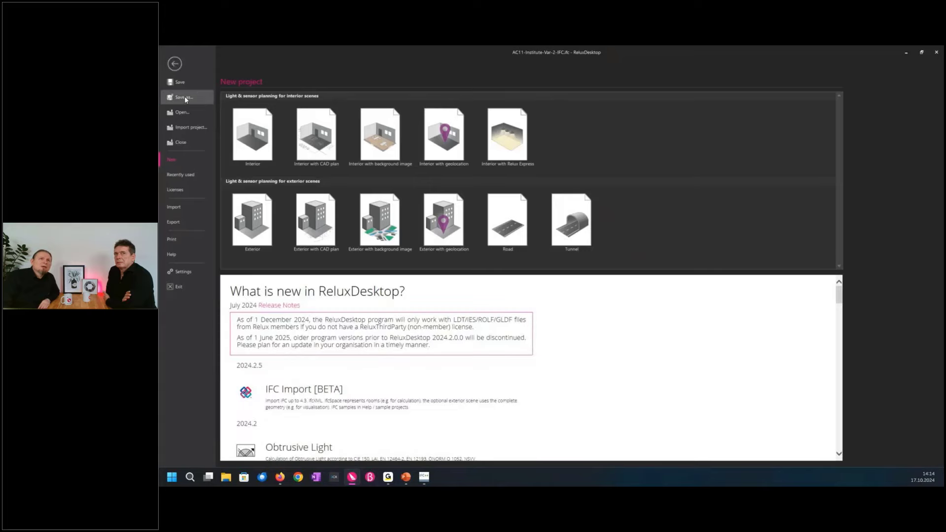
left_click(194, 143)
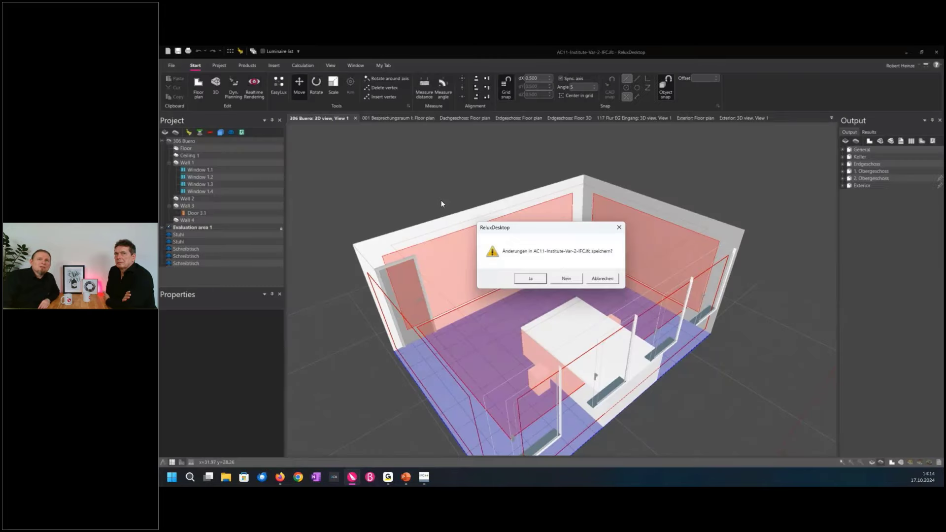
left_click(575, 280)
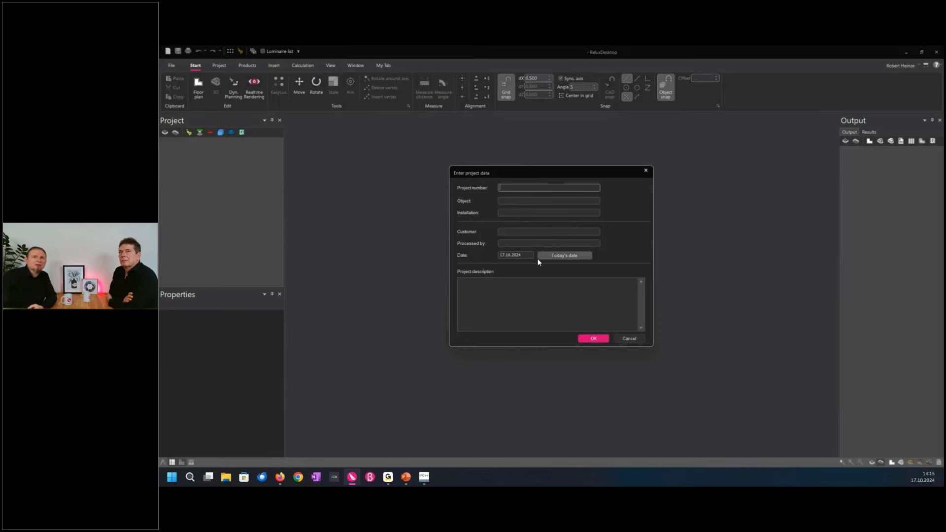
Load 170420_Trilux MB 75_3D Model_einfach.ifc into a new project with blank project data and enable importing its geometry as an exterior scene
left_click(598, 341)
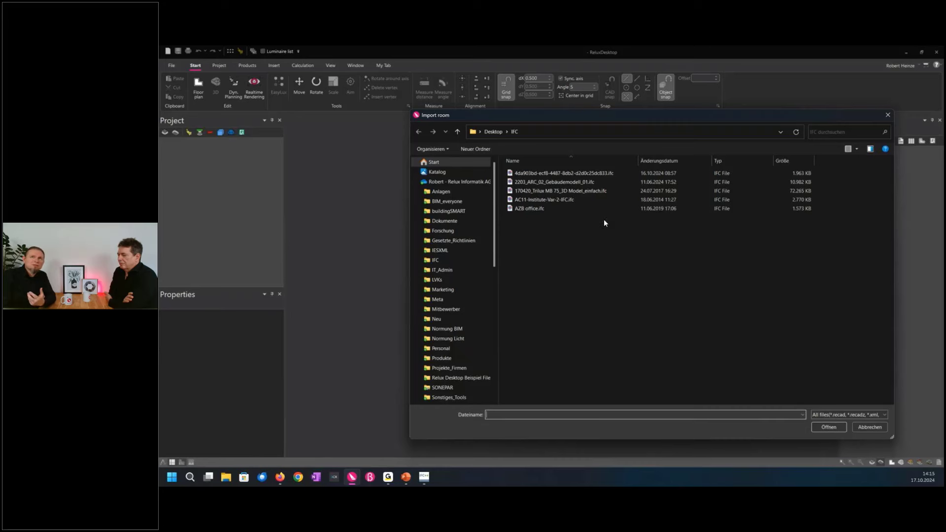
left_click(565, 194)
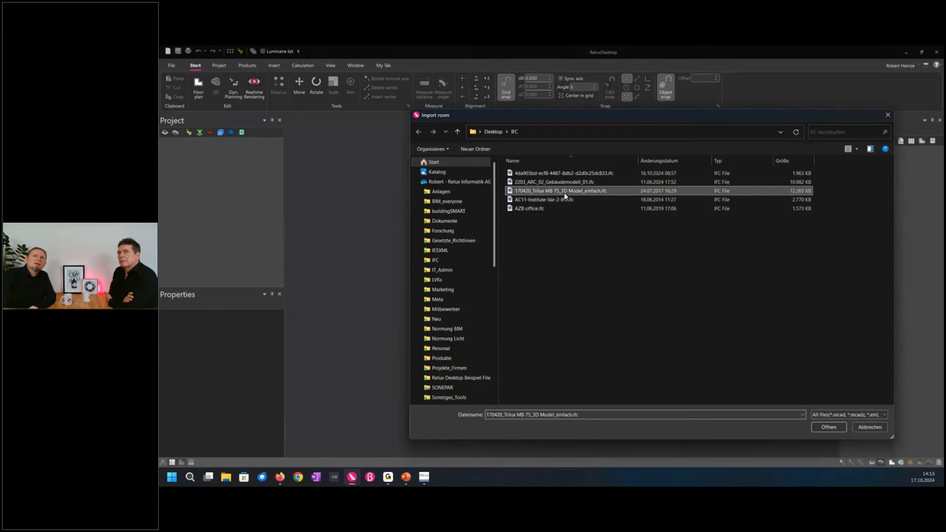
left_click(829, 428)
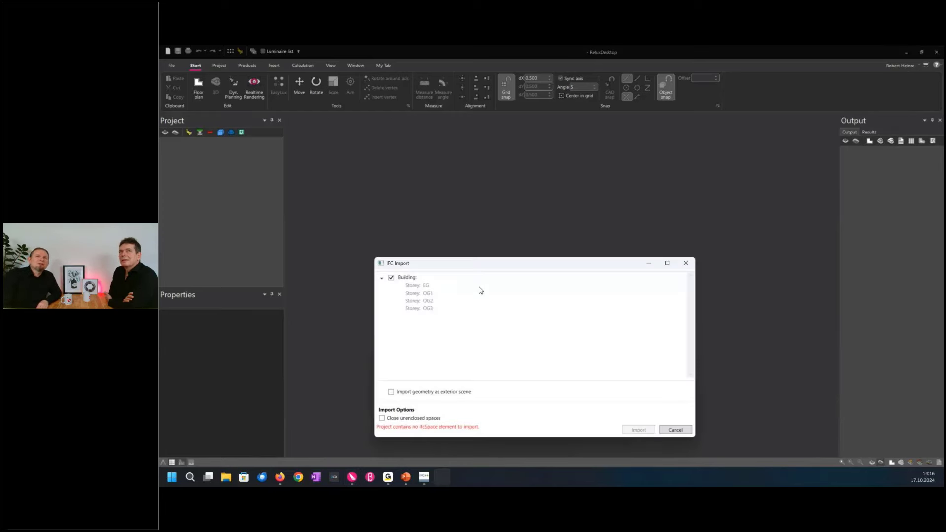
left_click_drag(549, 265, 582, 206)
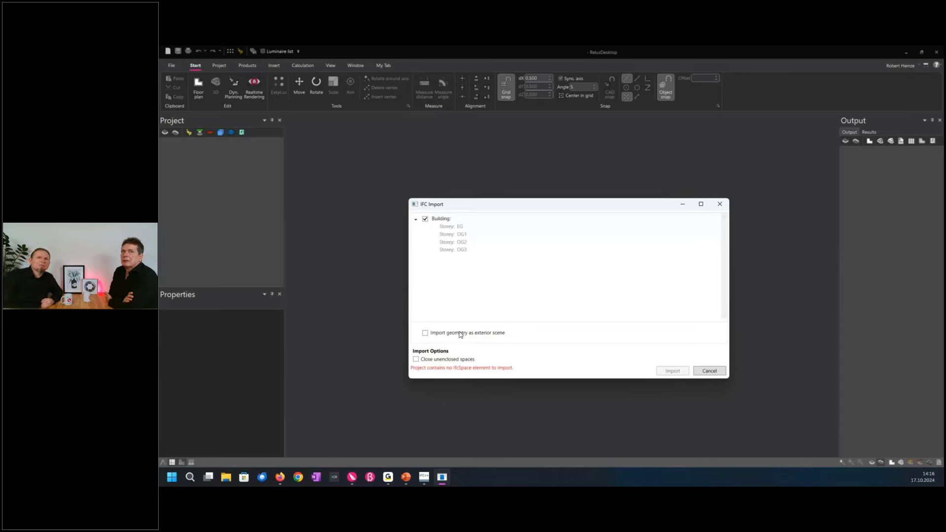
left_click(425, 333)
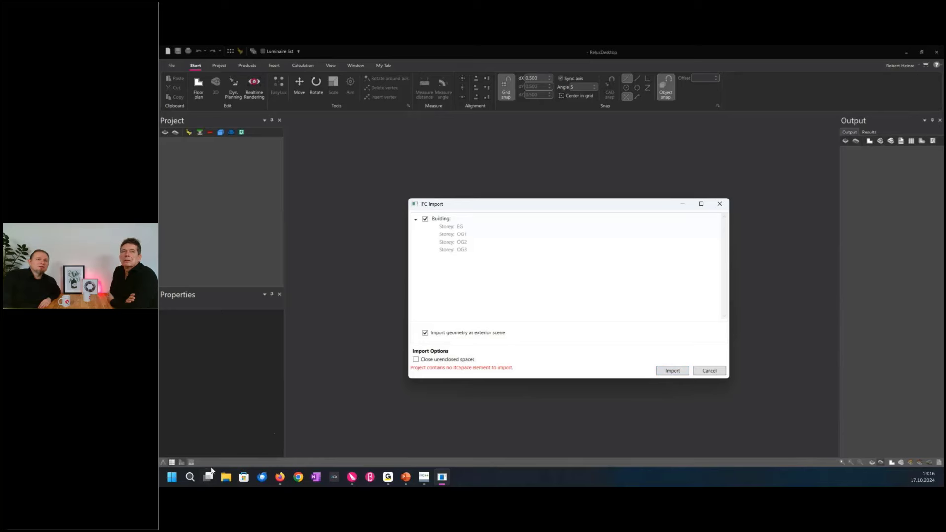
Launch the Mouse Highlight utility from the pinned apps
left_click(170, 477)
scroll(293, 339, "down", 5)
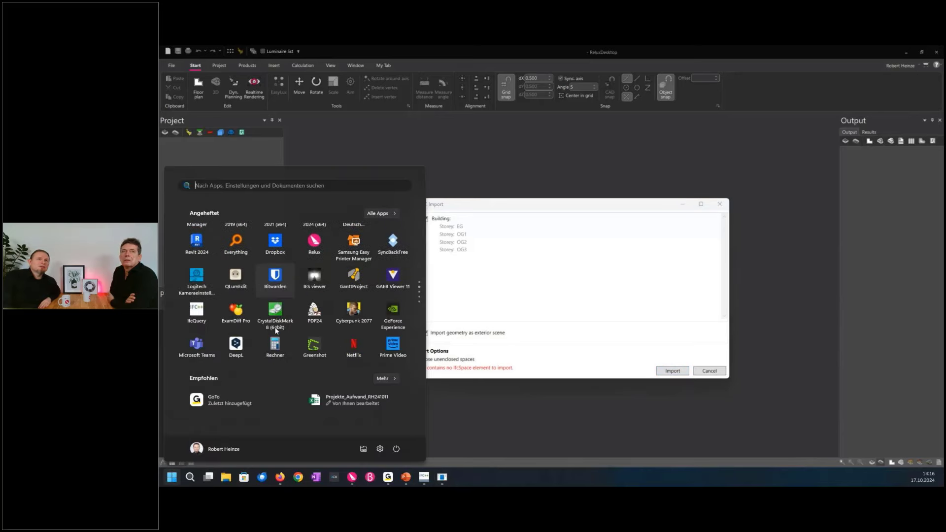
scroll(291, 339, "down", 3)
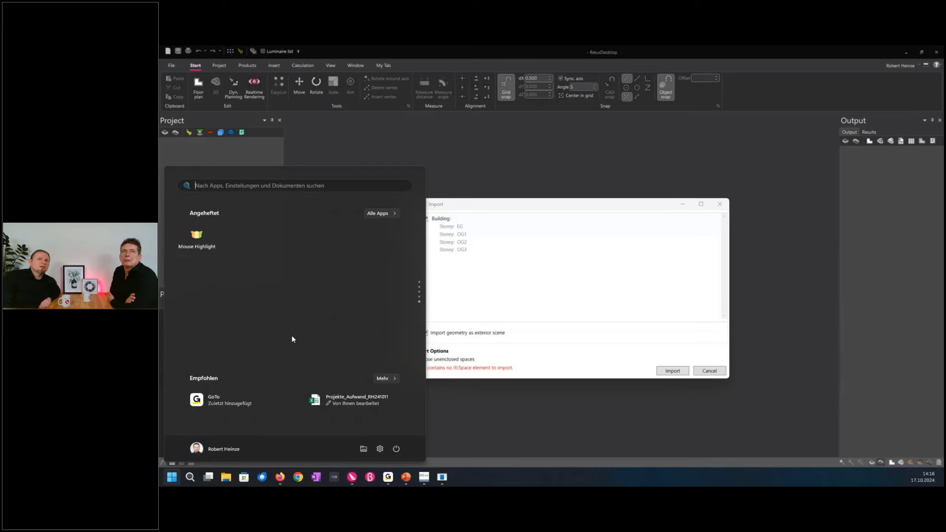
left_click(190, 235)
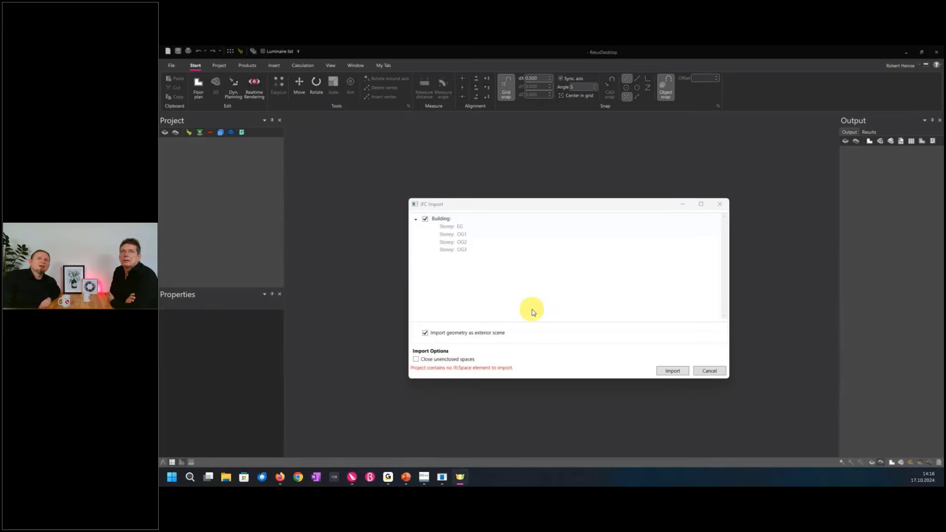
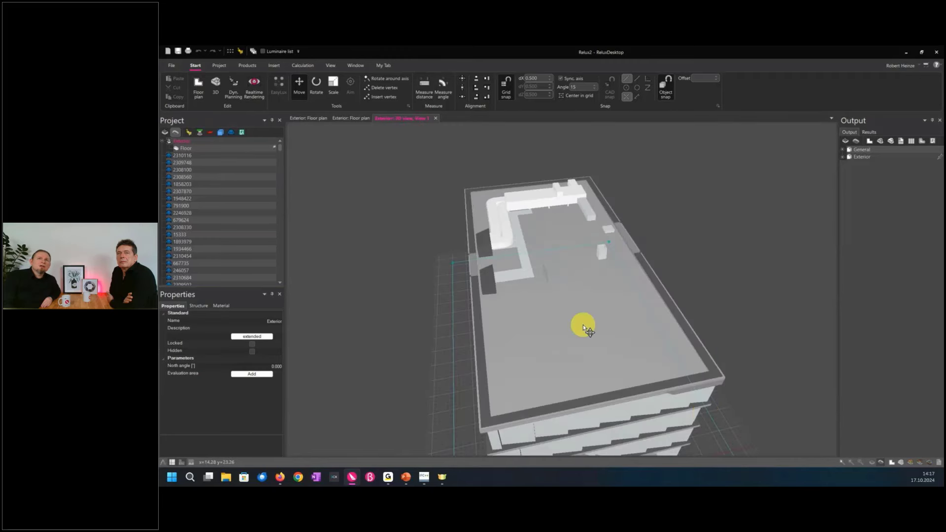
Select a facade panel beside the blue entrance door in the exterior 3D view and look at it up close
middle_click_drag(539, 304, 526, 268)
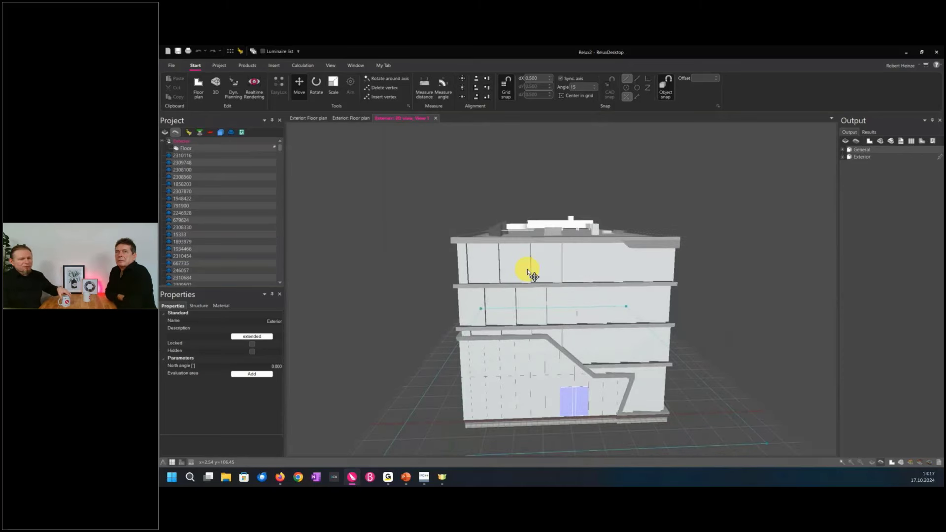
left_click(507, 356)
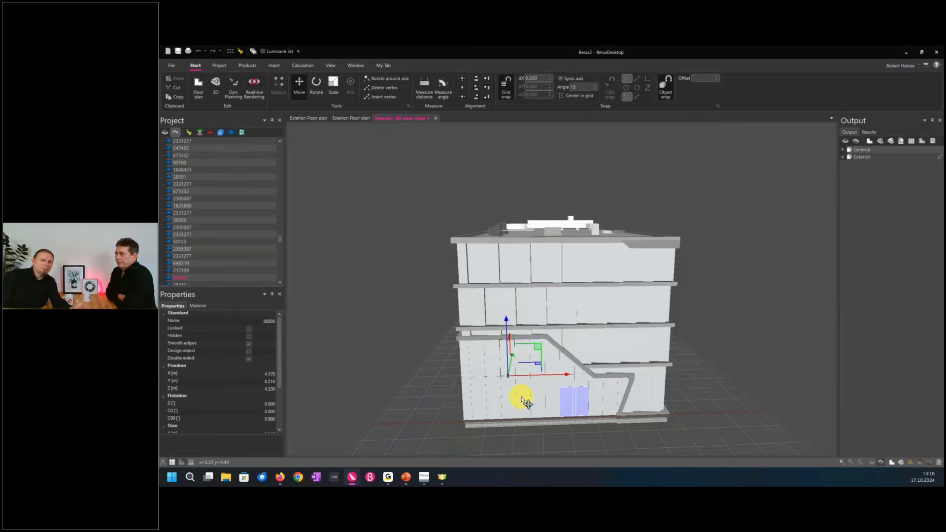
scroll(522, 397, "up", 2)
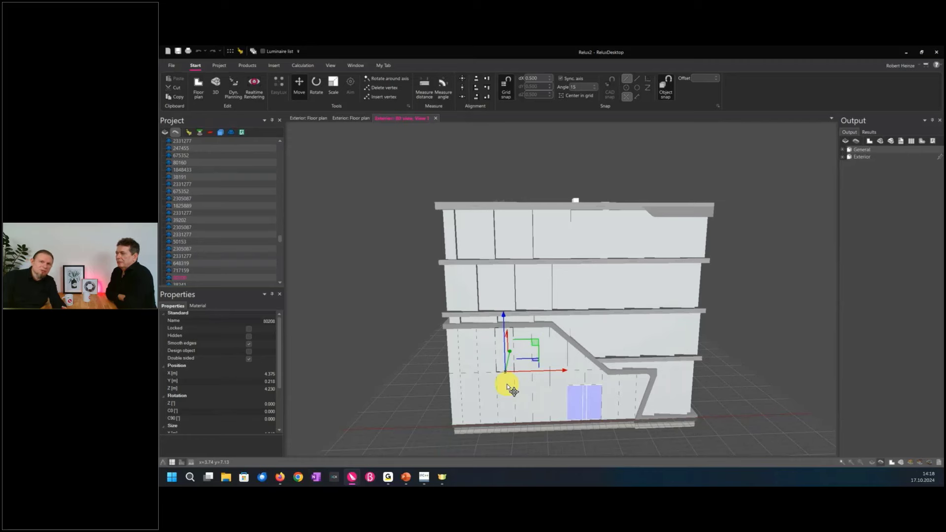
scroll(487, 375, "up", 4)
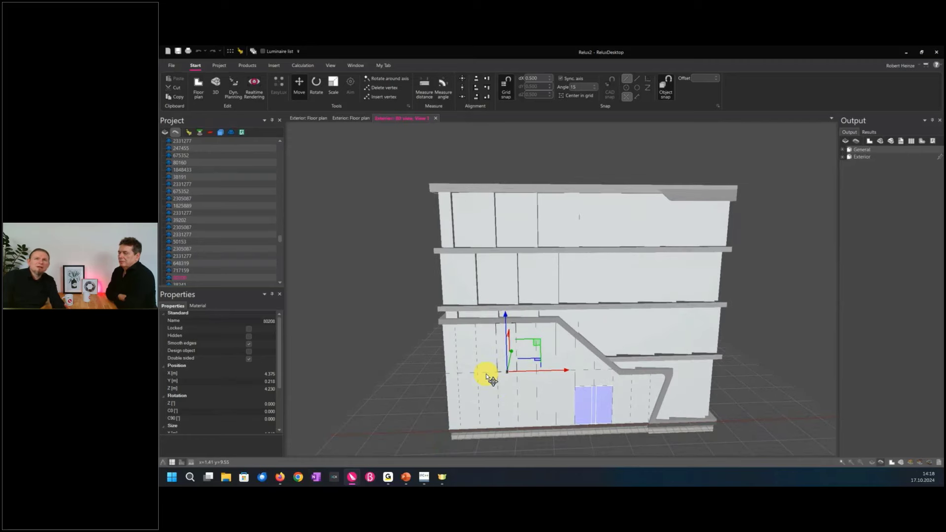
scroll(486, 375, "up", 2)
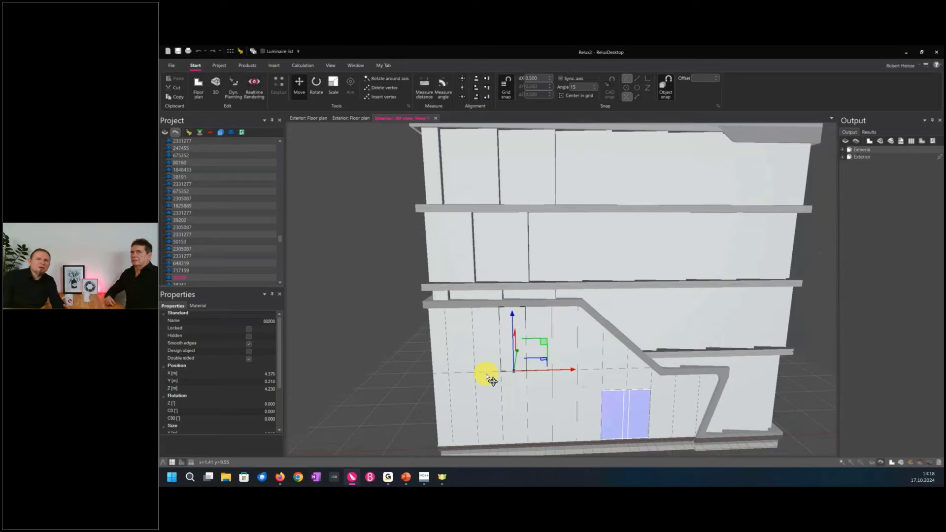
left_click(415, 406)
left_click_drag(415, 407, 419, 395)
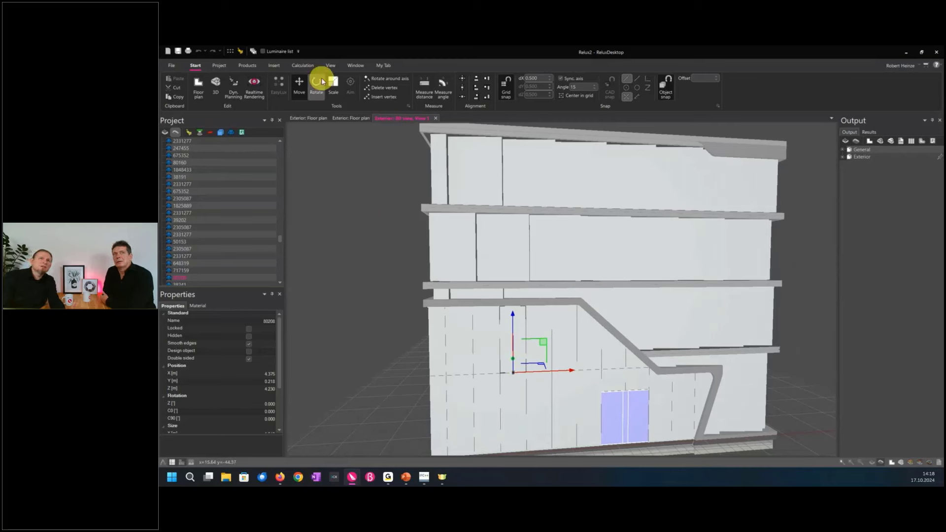
Show the material assigned to the selected facade panel
left_click(274, 65)
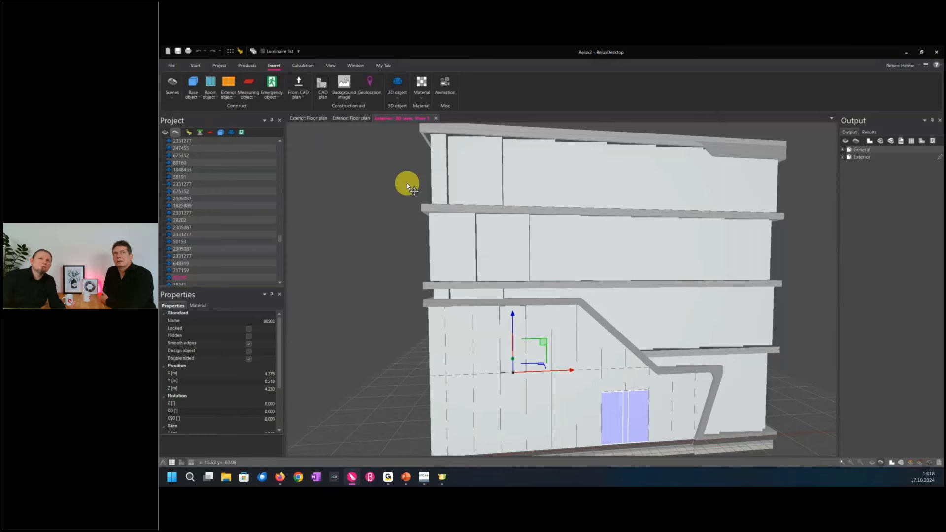
left_click(199, 307)
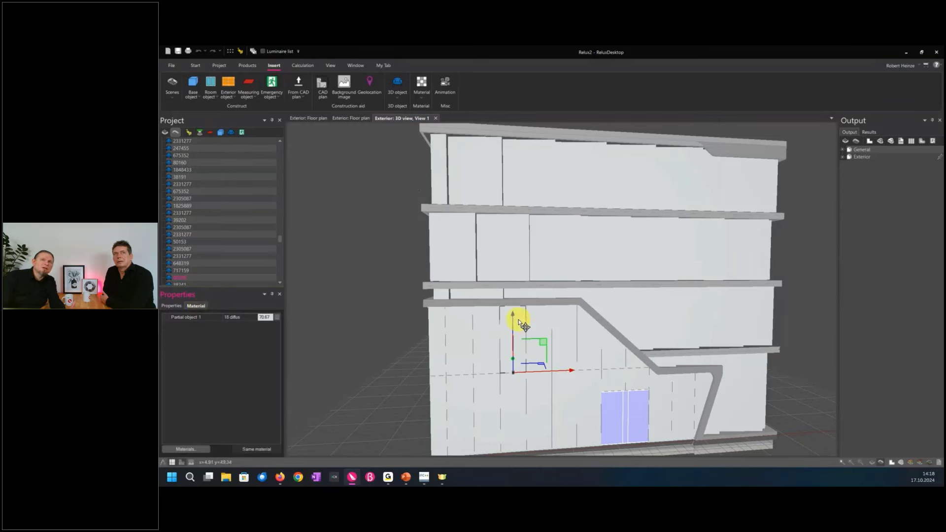
scroll(498, 357, "up", 2)
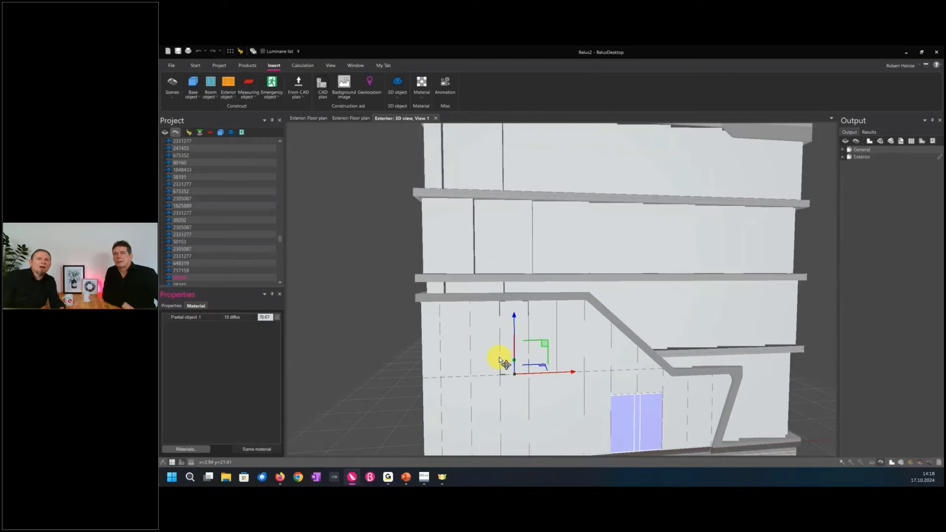
left_click(269, 319)
Open the project's materials for editing and select the facade panel's diffus material with 70.7% reflectivity
left_click(425, 88)
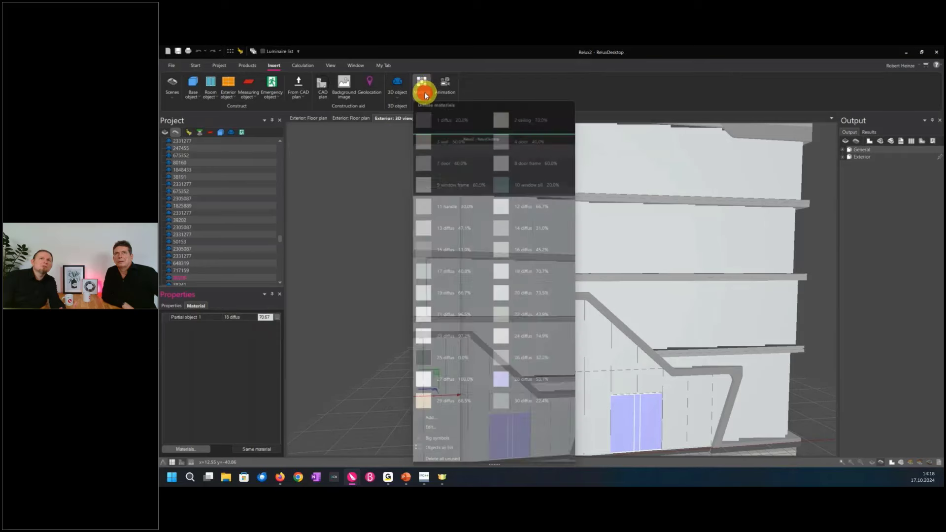
left_click(468, 429)
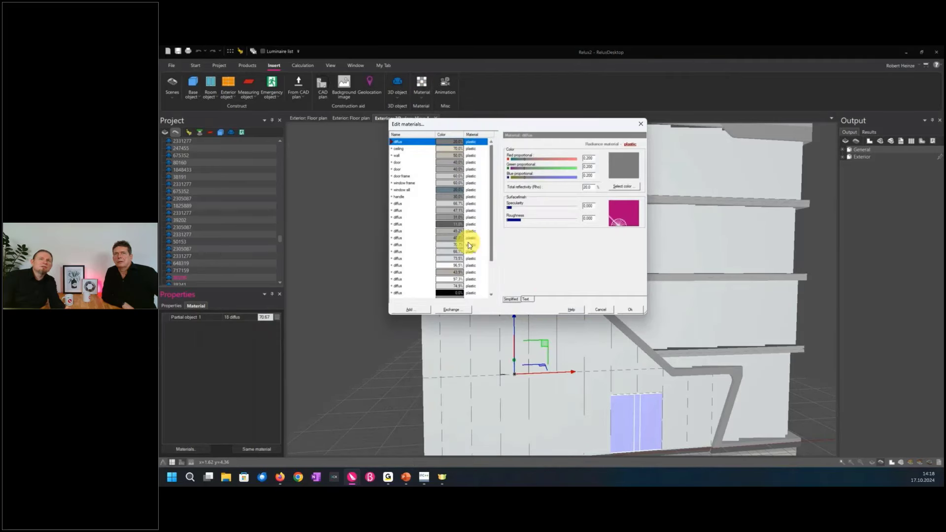
left_click(450, 244)
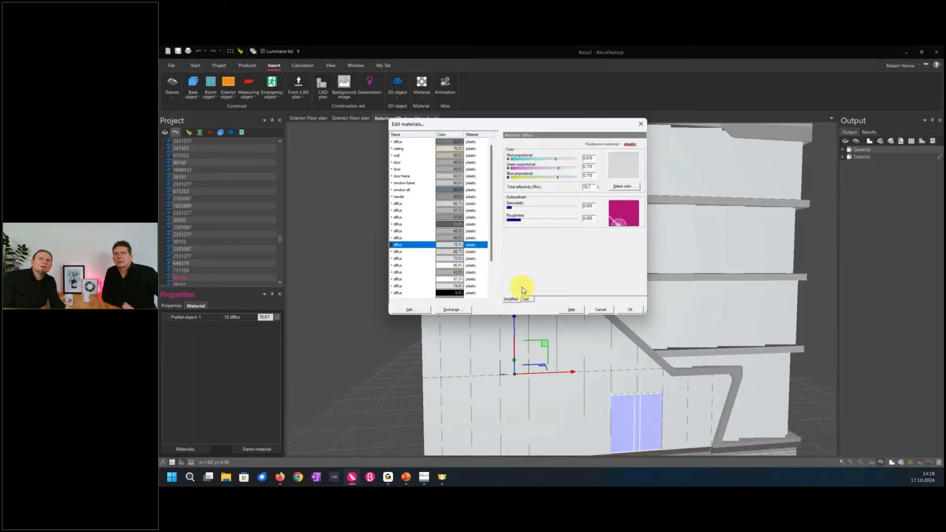
left_click(472, 245)
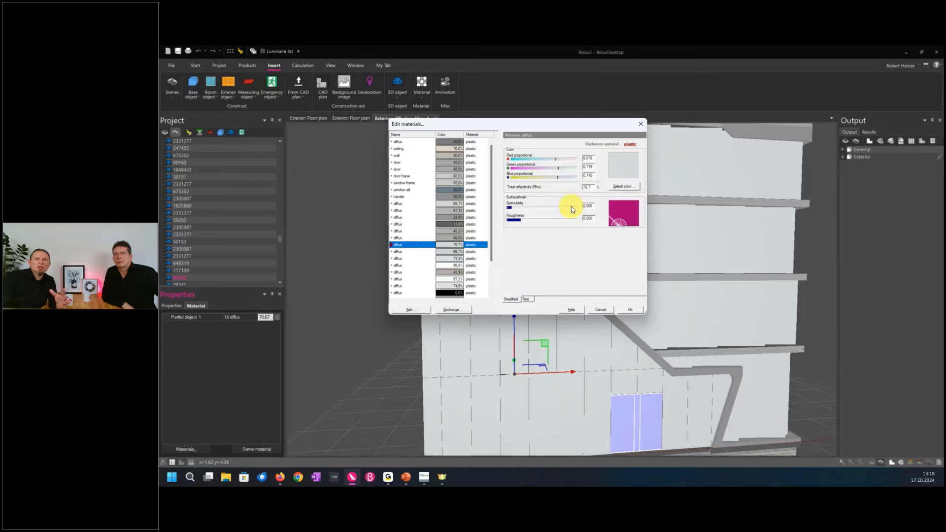
Exchange the facade panel's diffus material for double glazing from the windows glass category of the Raytracer material types
left_click(452, 310)
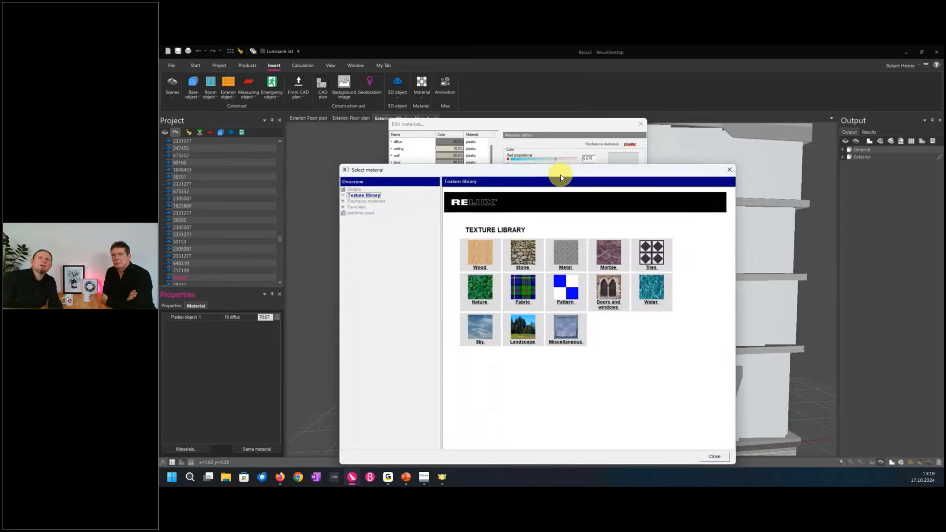
left_click_drag(560, 173, 596, 151)
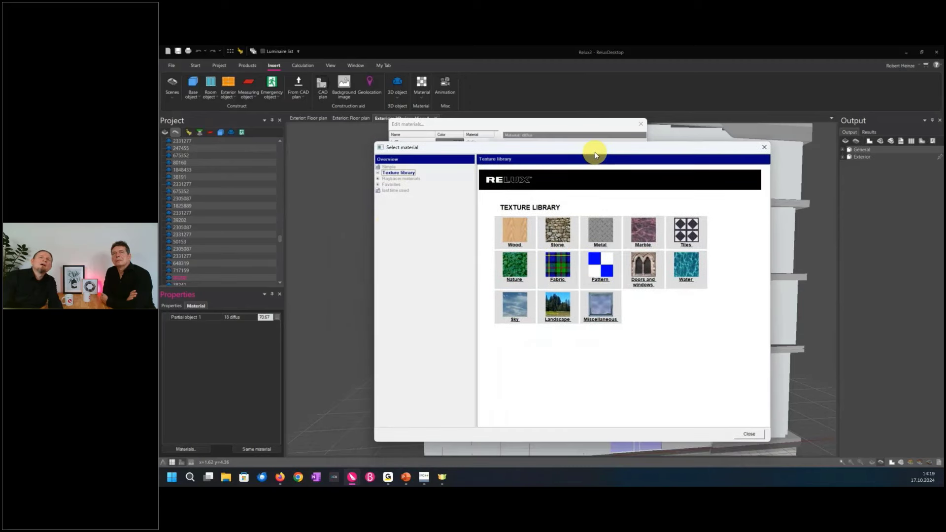
left_click(380, 179)
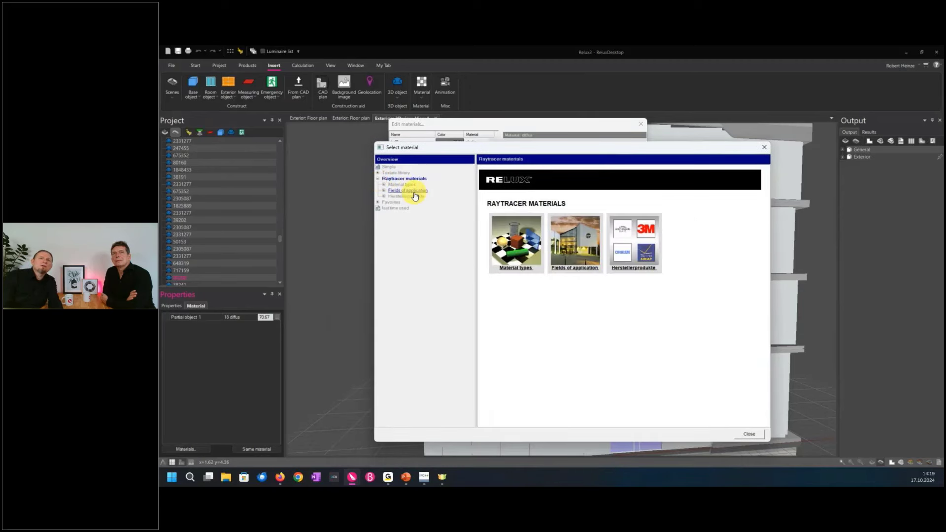
left_click(517, 243)
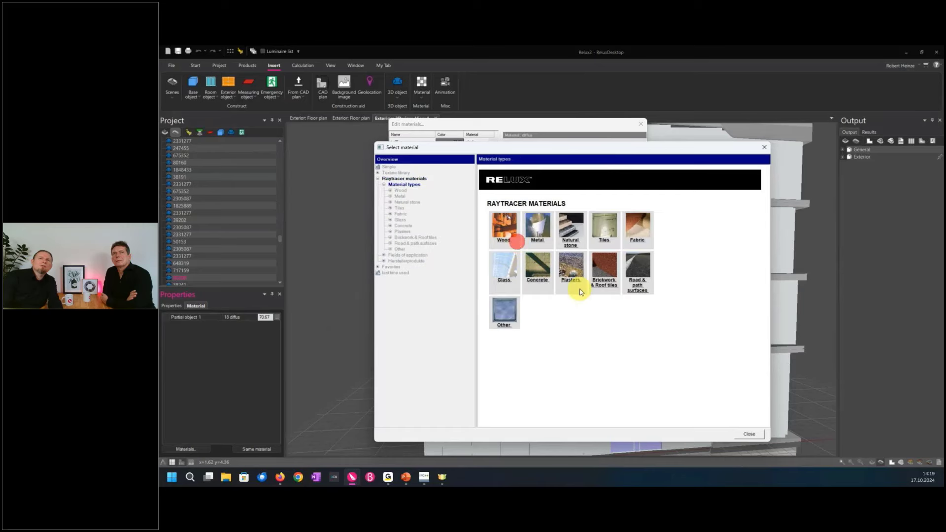
left_click(503, 270)
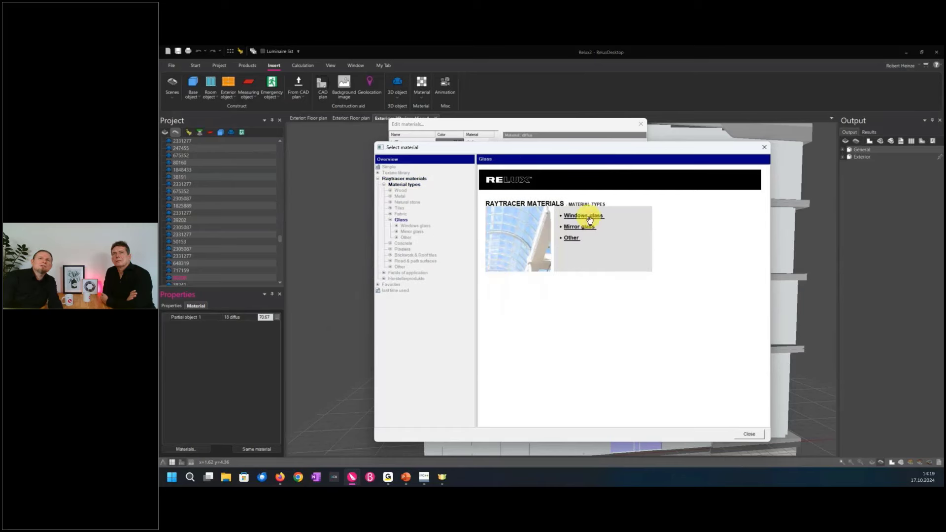
left_click(587, 216)
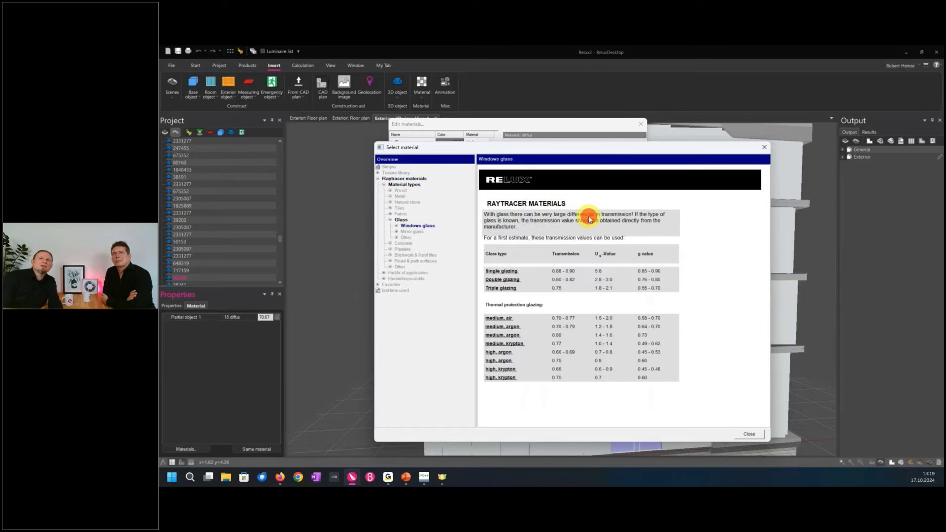
left_click(498, 279)
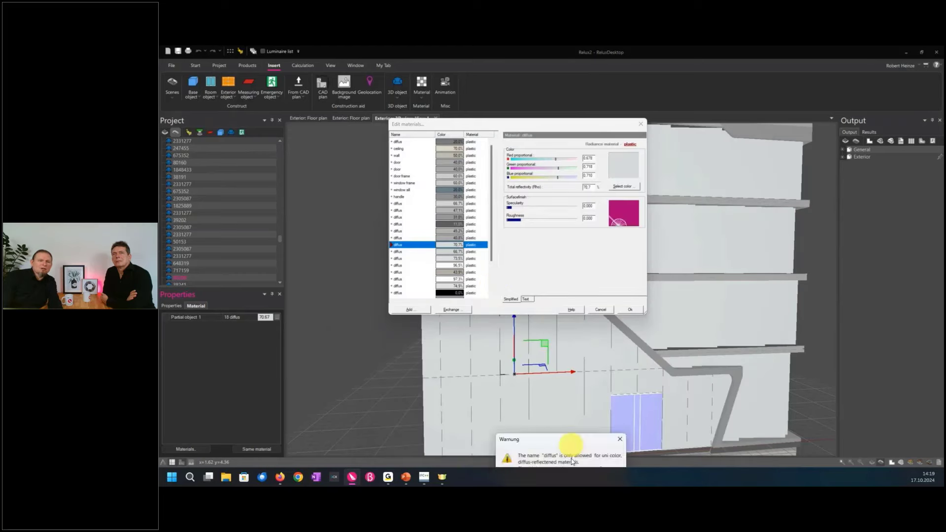
Rename the exchanged material as glass and apply the material changes
left_click(538, 313)
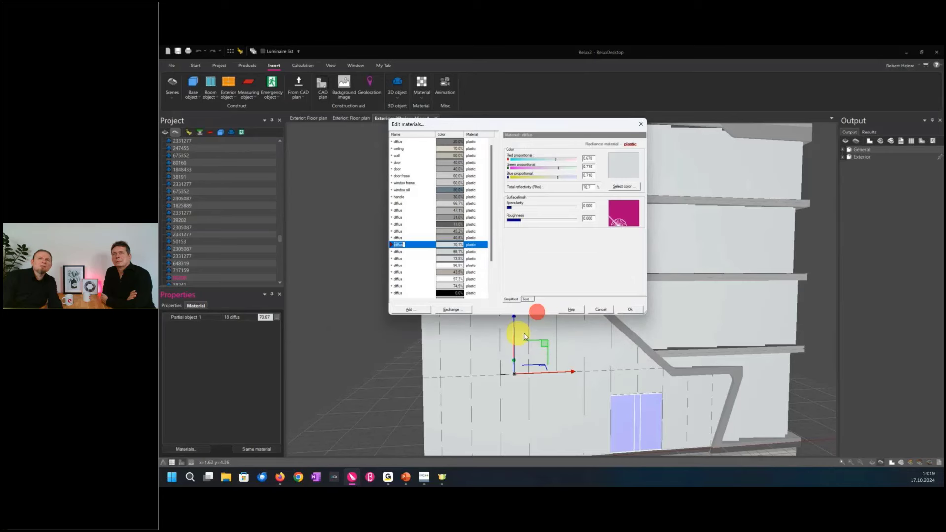
type("glas")
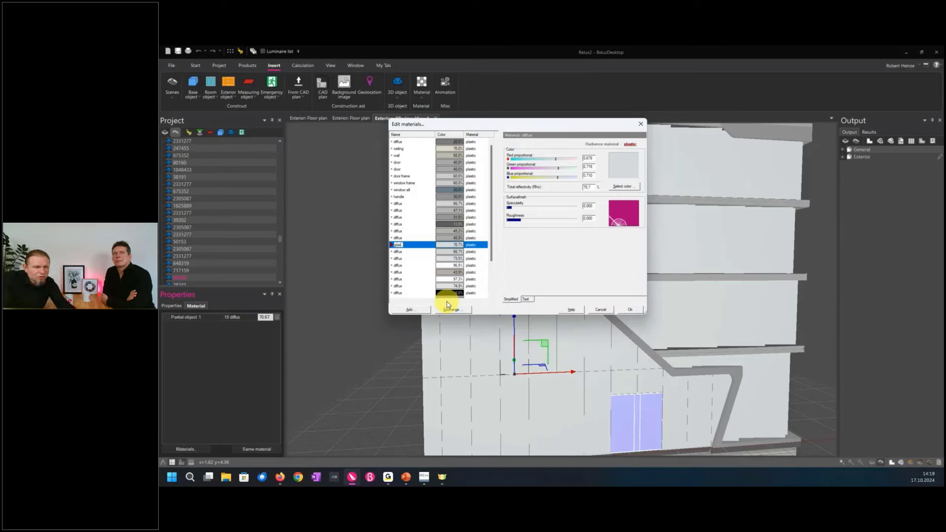
type("s")
left_click(447, 304)
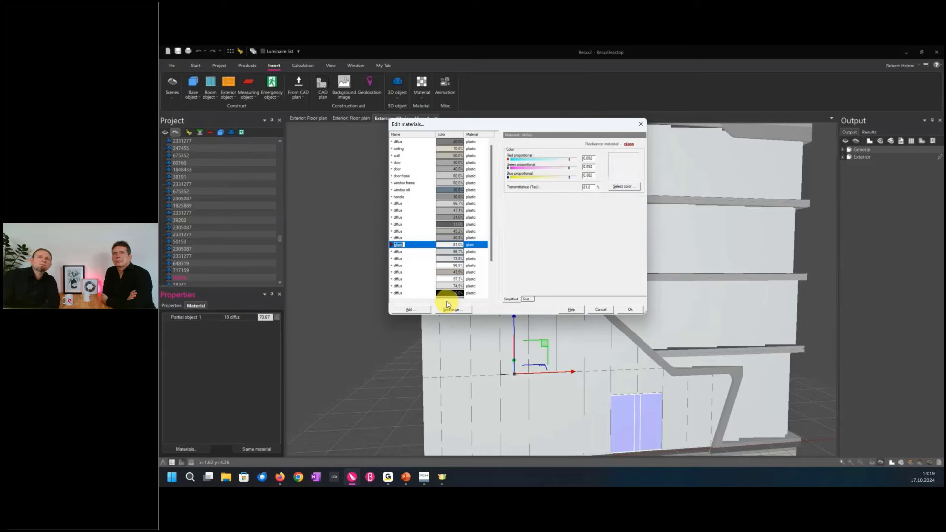
left_click(629, 309)
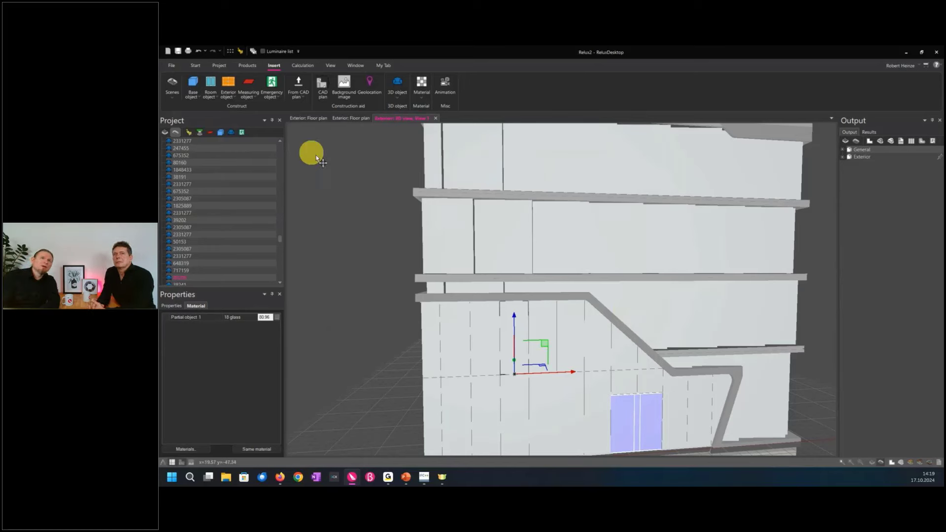
Start the realtime rendering of the exterior scene and move through the entrance's glass facade to the inside staircase
left_click(197, 66)
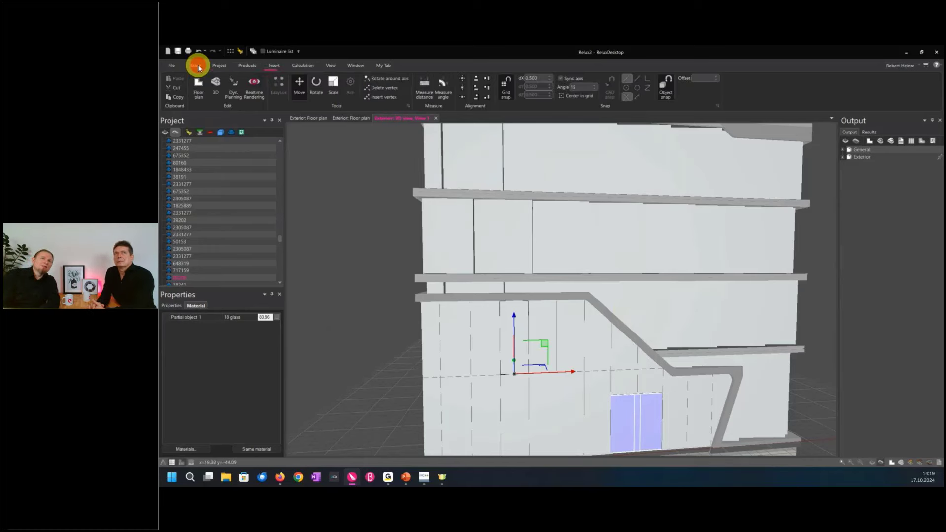
left_click(256, 91)
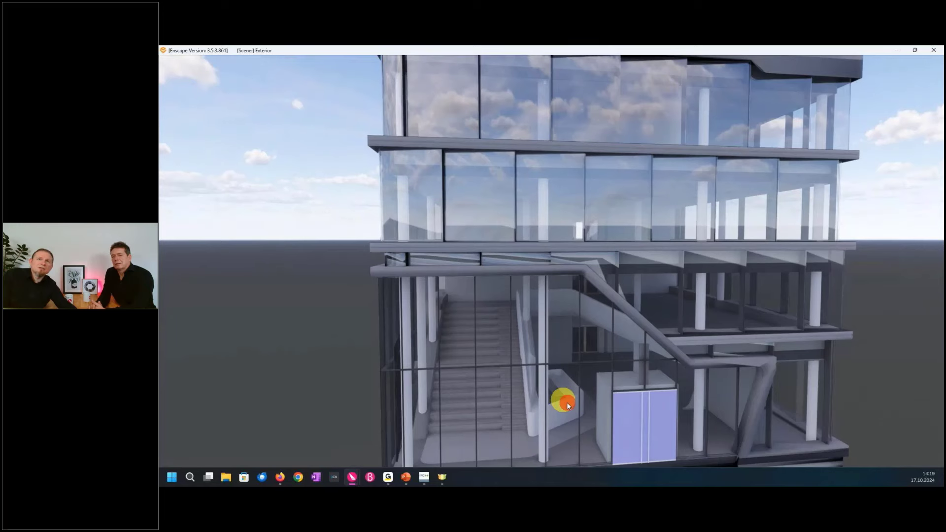
scroll(567, 402, "down", 3)
middle_click_drag(567, 402, 538, 348)
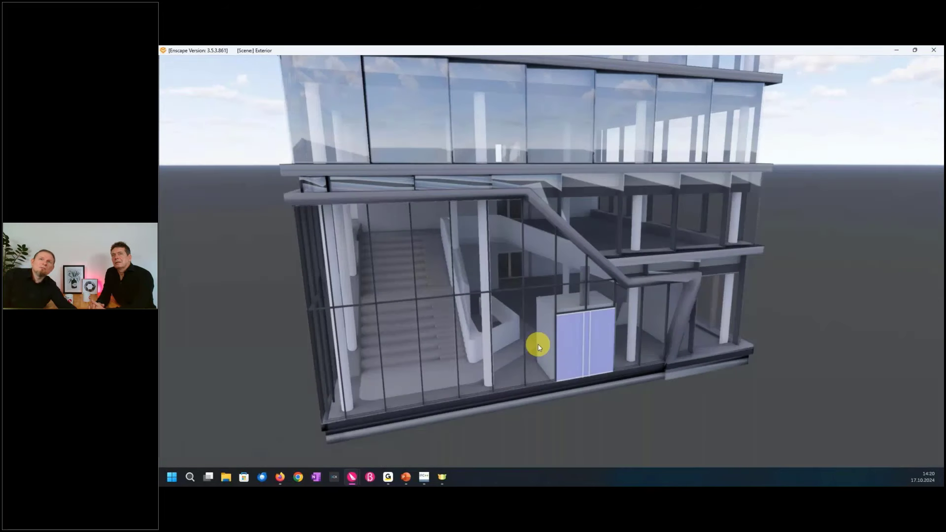
scroll(538, 348, "up", 2)
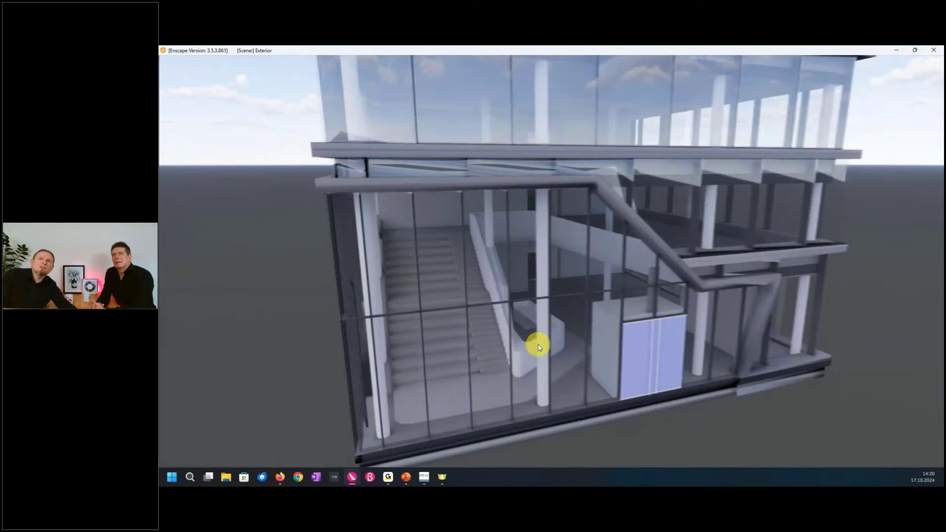
scroll(538, 347, "up", 3)
scroll(540, 344, "up", 3)
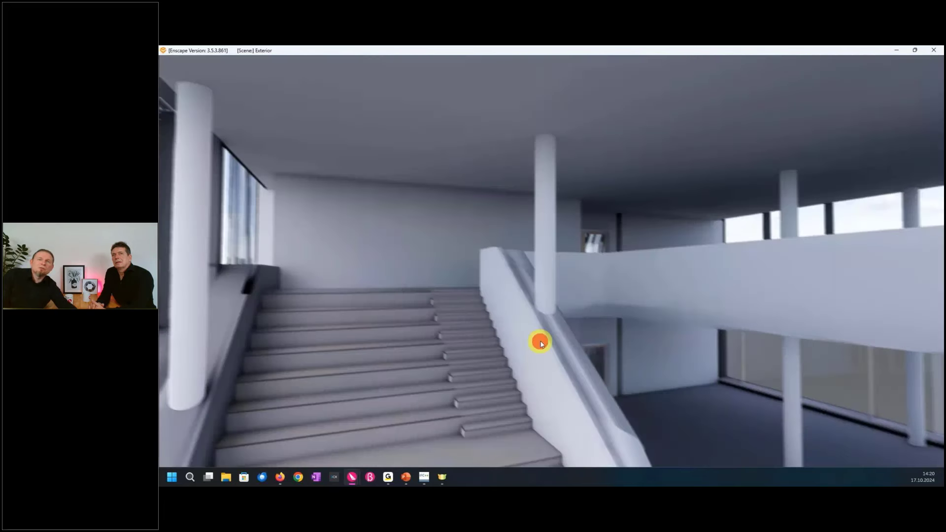
Look around the entrance hall with its stairs, counter and gallery, and move back outside to the glazed stairwell
scroll(540, 344, "down", 2)
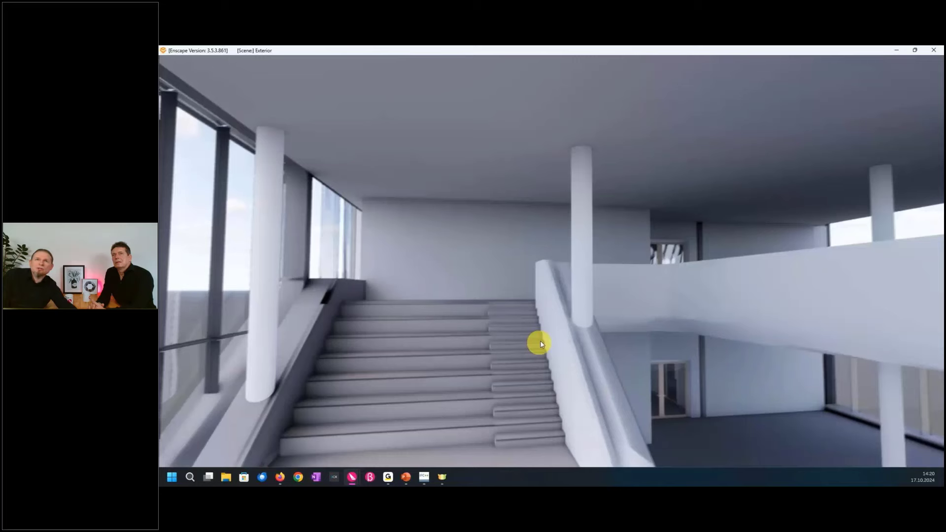
left_click_drag(540, 341, 696, 367)
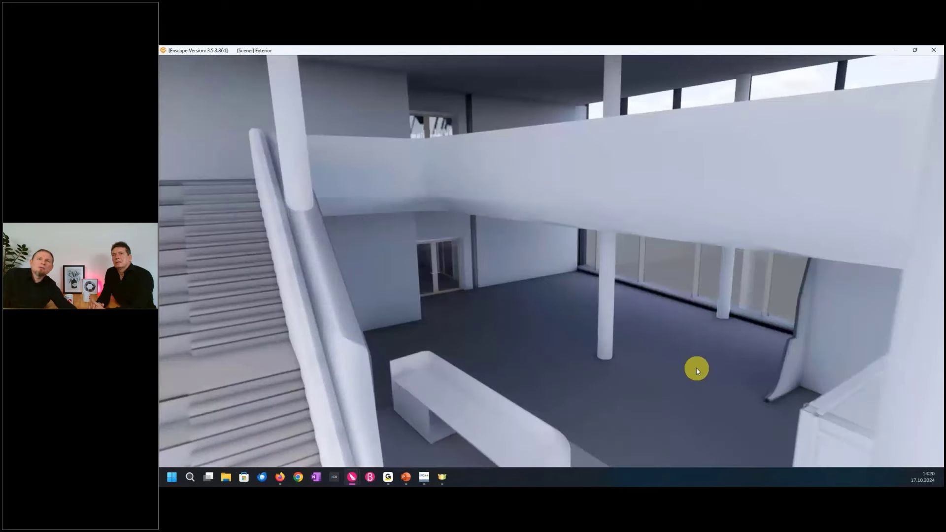
scroll(565, 369, "up", 3)
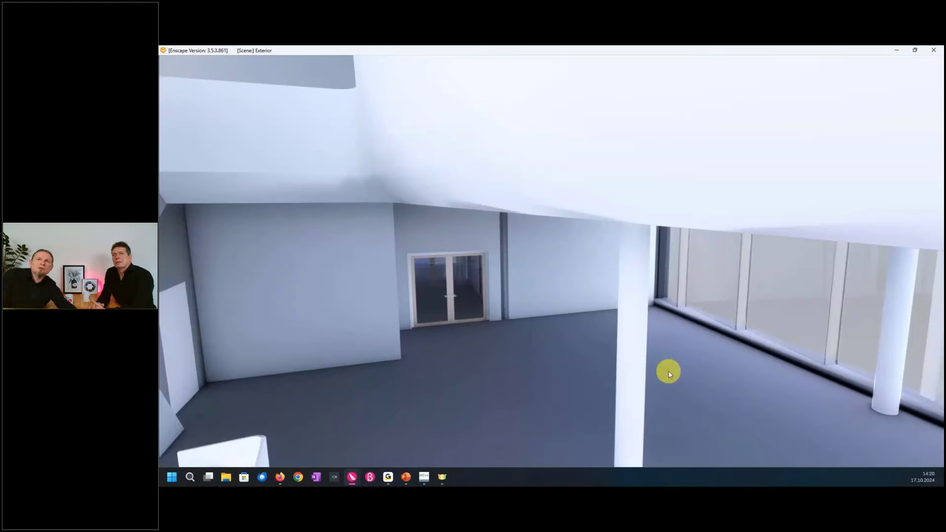
left_click_drag(668, 370, 757, 391)
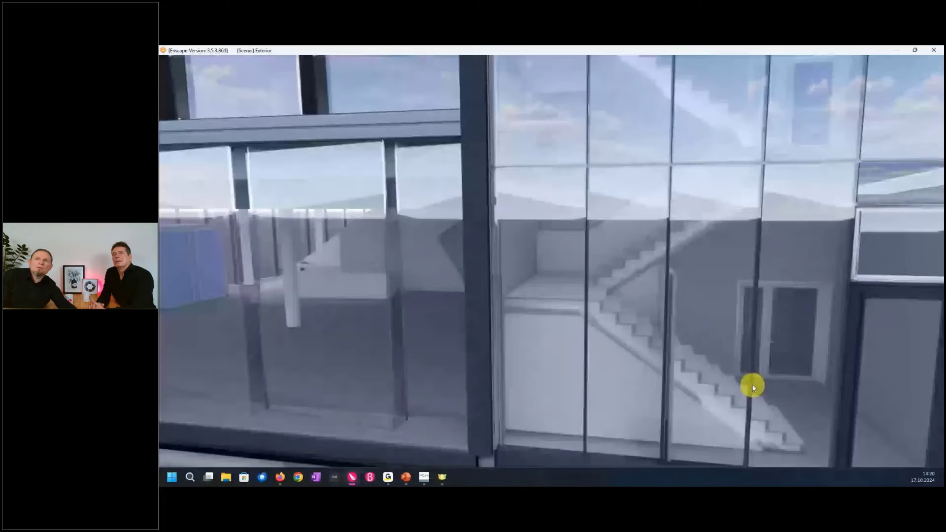
Examine the glazed stairwell and the glass facades from outside, up close and from farther away
left_click_drag(753, 388, 788, 396)
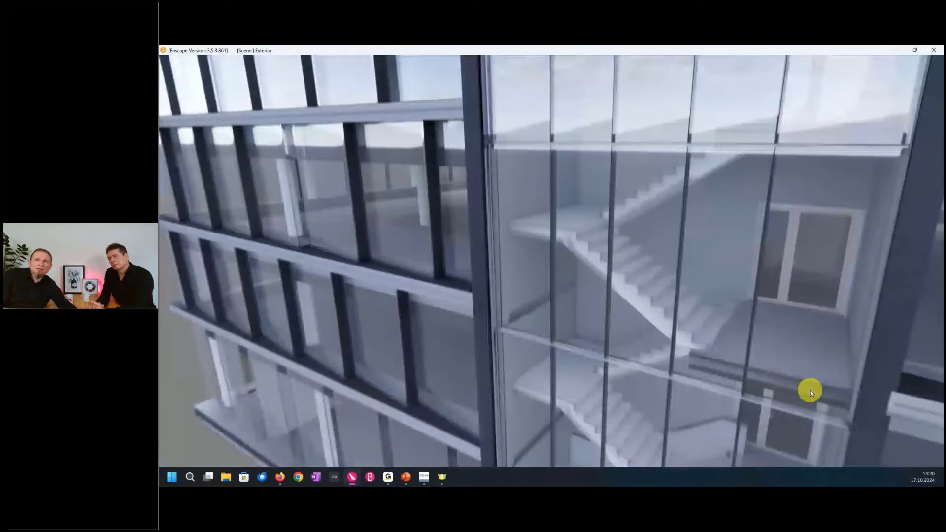
mouse_move(748, 332)
left_mouse_down()
mouse_move(787, 274)
mouse_move(703, 312)
mouse_move(619, 323)
left_mouse_up()
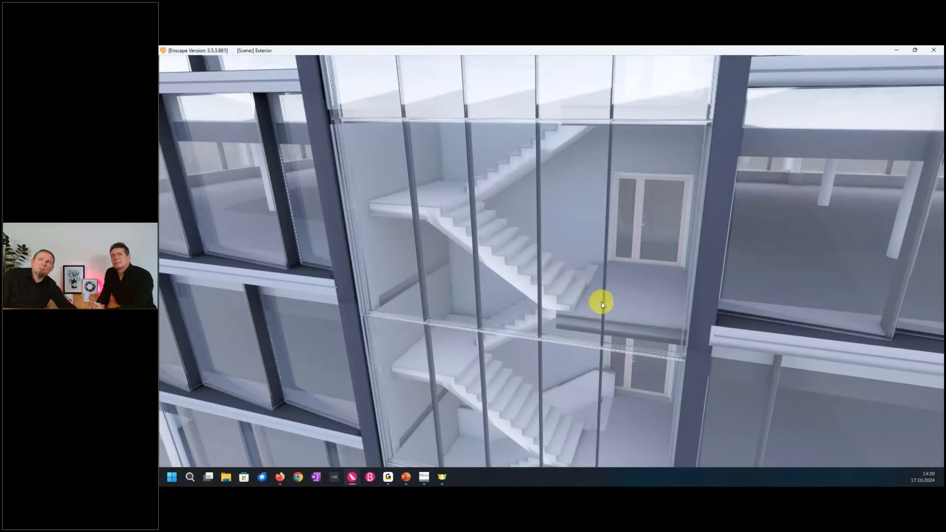
left_click_drag(601, 302, 602, 302)
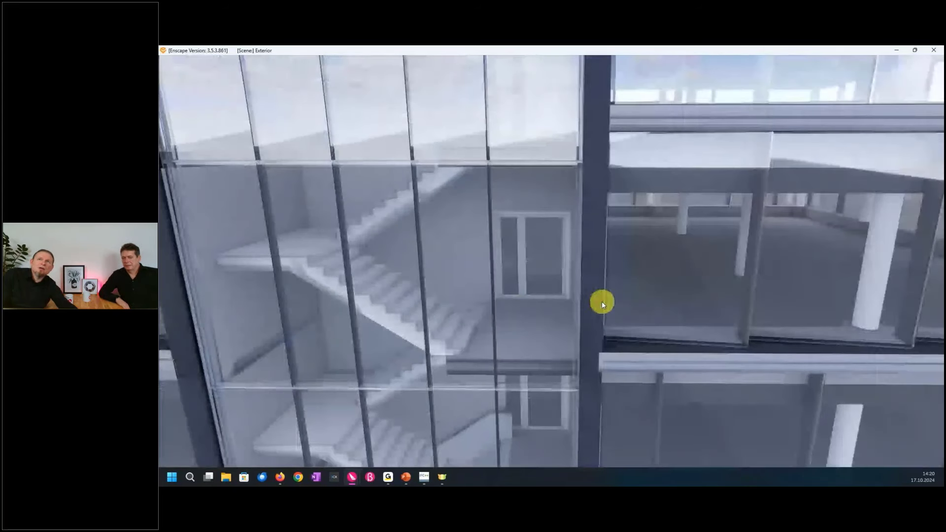
key("w")
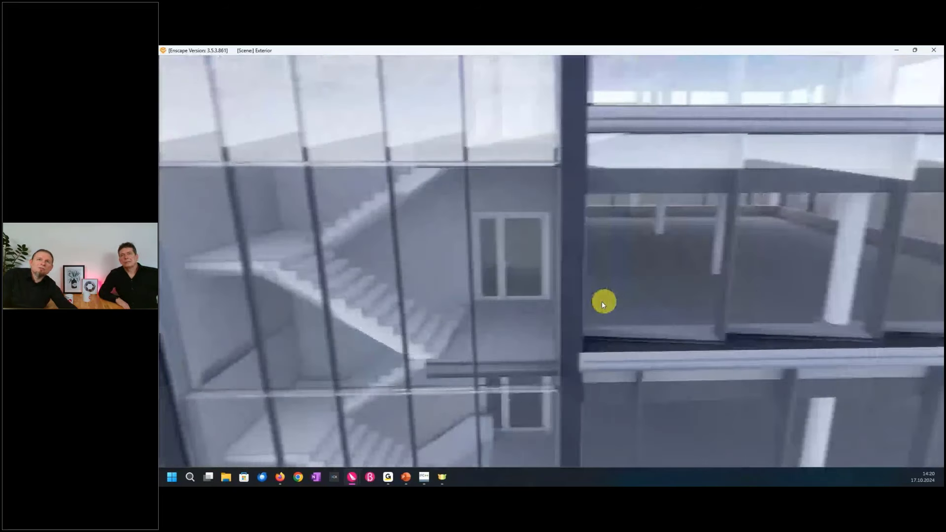
key("1")
key("2")
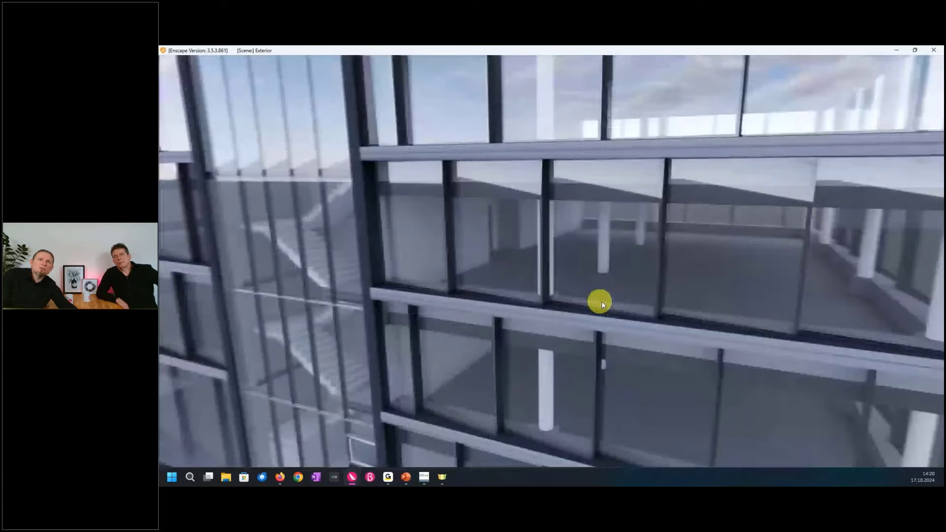
key("3")
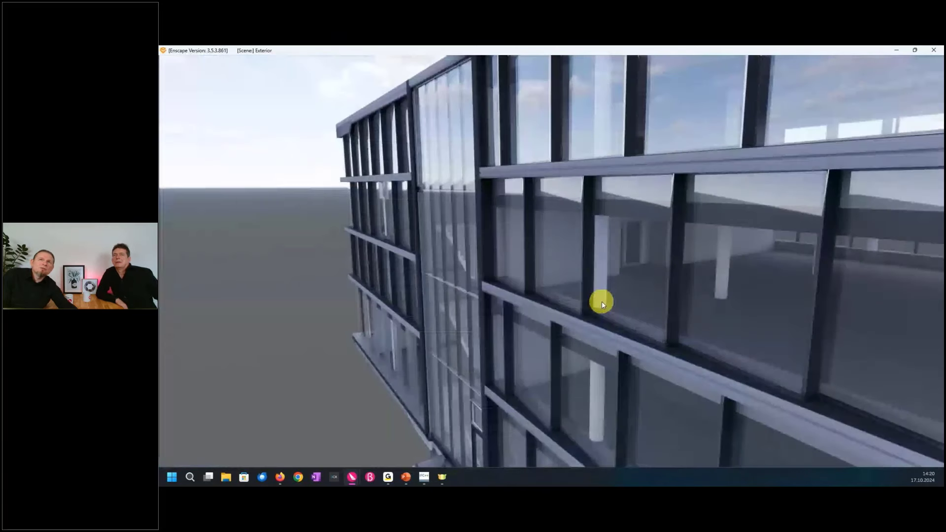
key("4")
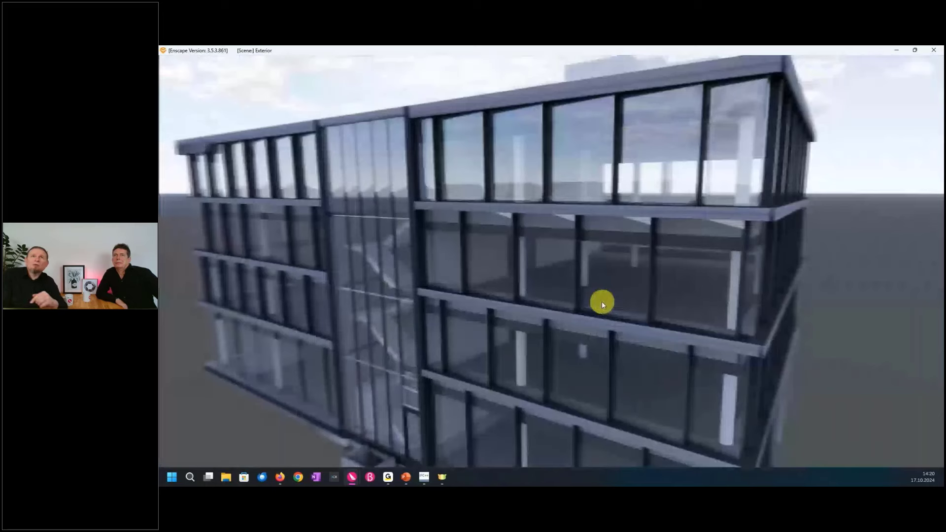
key("5")
key("6")
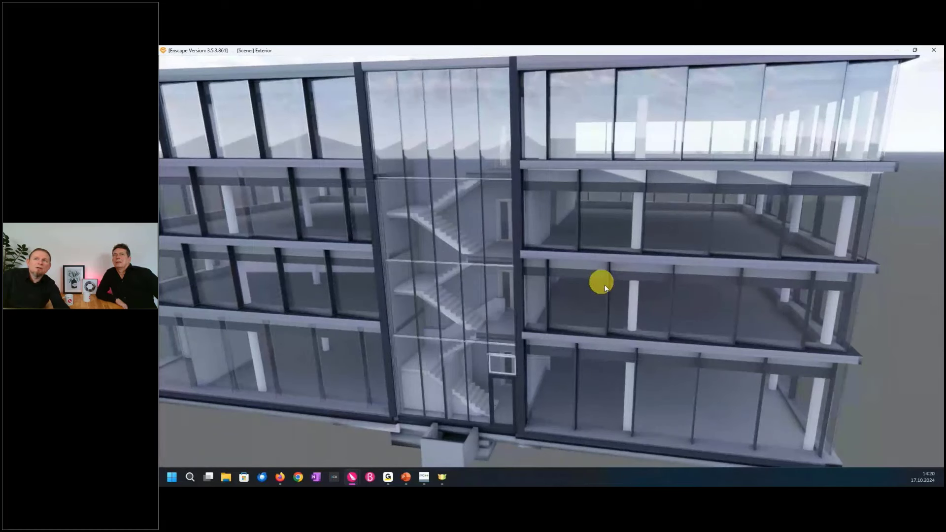
Change the rendering's time of day to sunset light and view the glass facade in it
right_click_drag(606, 288, 665, 324, "shift")
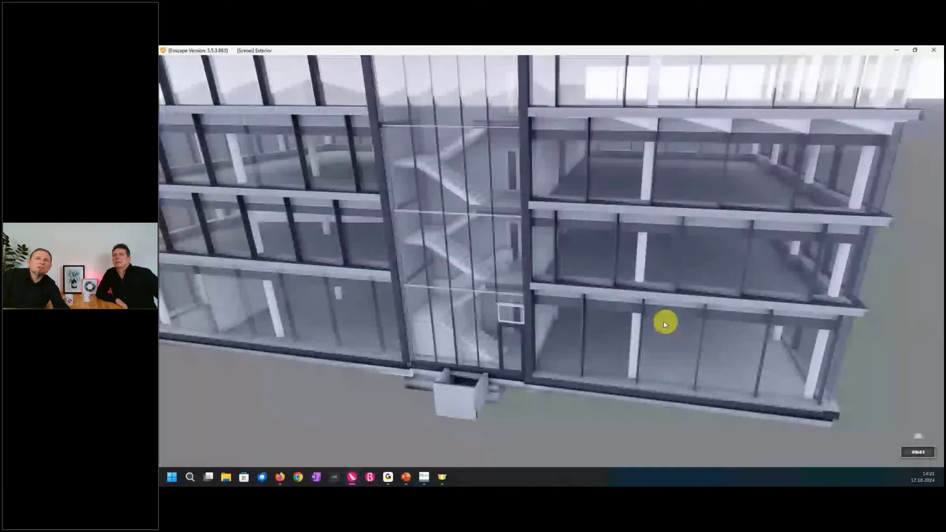
left_click_drag(664, 321, 693, 350)
key("2")
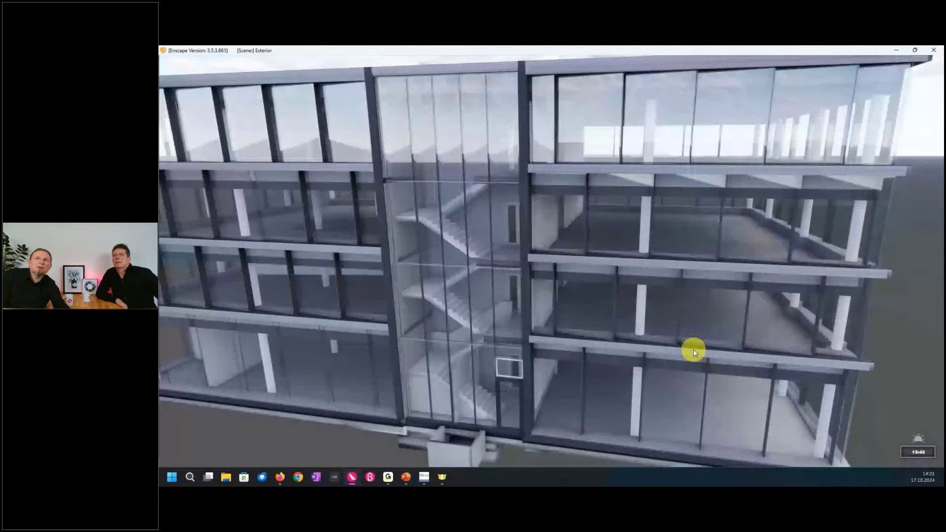
key("3")
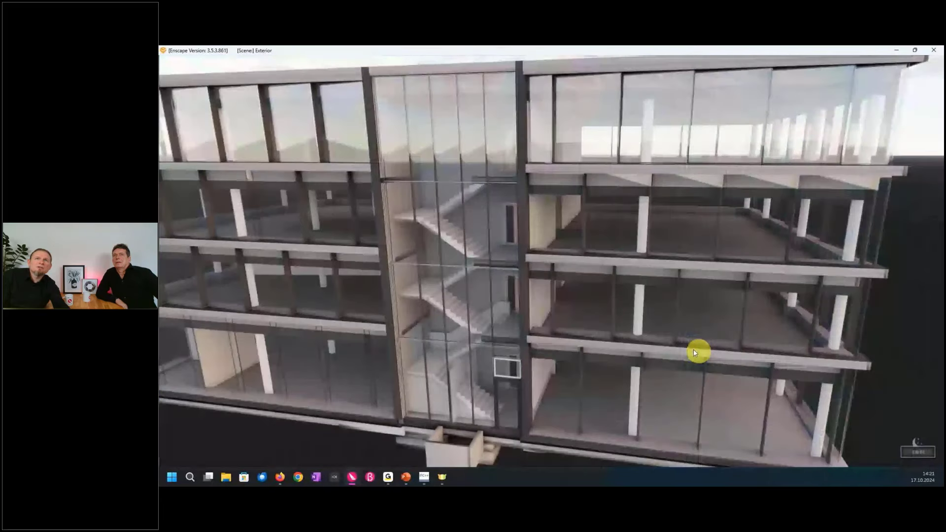
key("4")
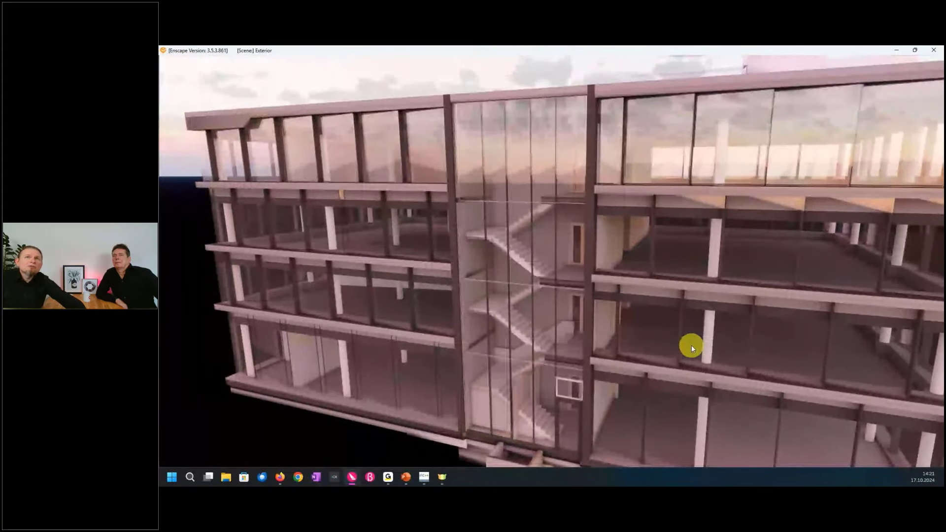
Close the realtime rendering, show the project's scene overview briefly and return to the exterior scene's object list
left_click(937, 55)
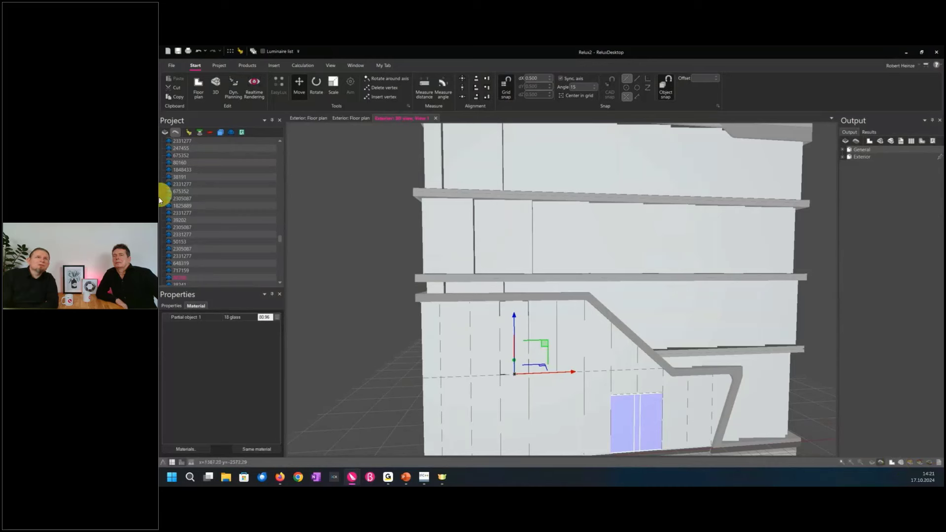
left_click(168, 132)
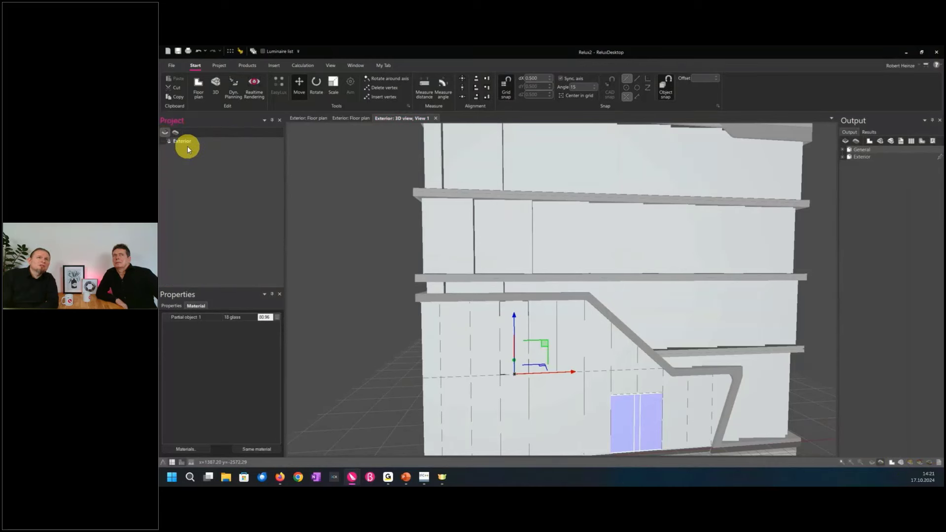
left_click(175, 132)
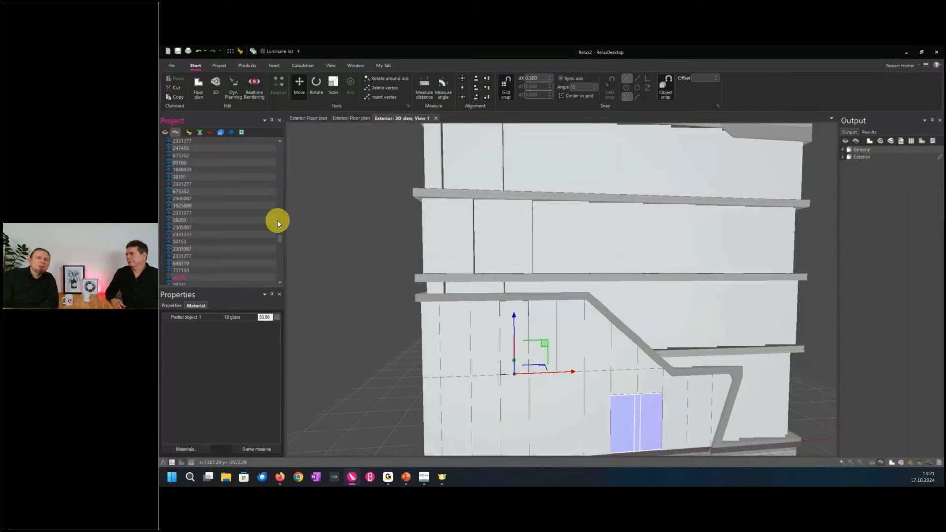
Close the current project without saving its changes
left_click_drag(281, 237, 291, 135)
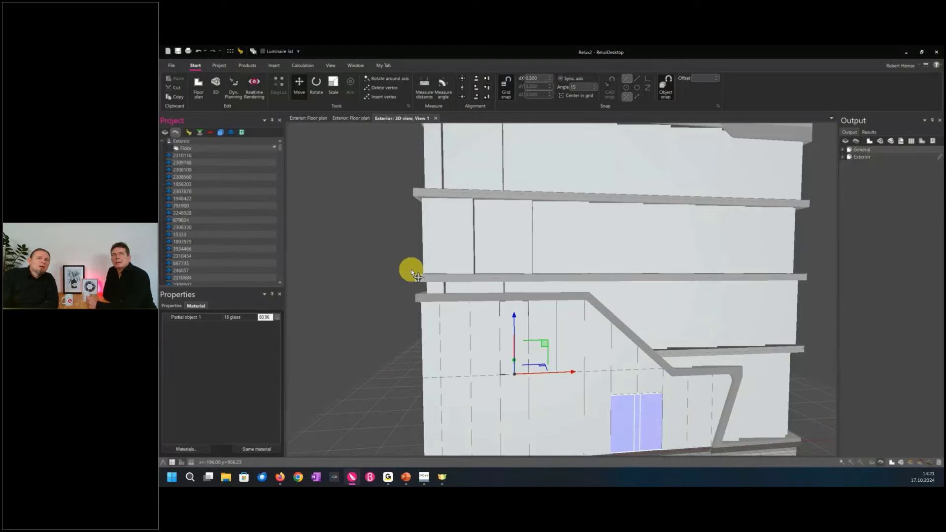
mouse_move(325, 264)
left_mouse_down()
mouse_move(392, 282)
mouse_move(353, 279)
mouse_move(342, 258)
left_mouse_up()
left_click(171, 68)
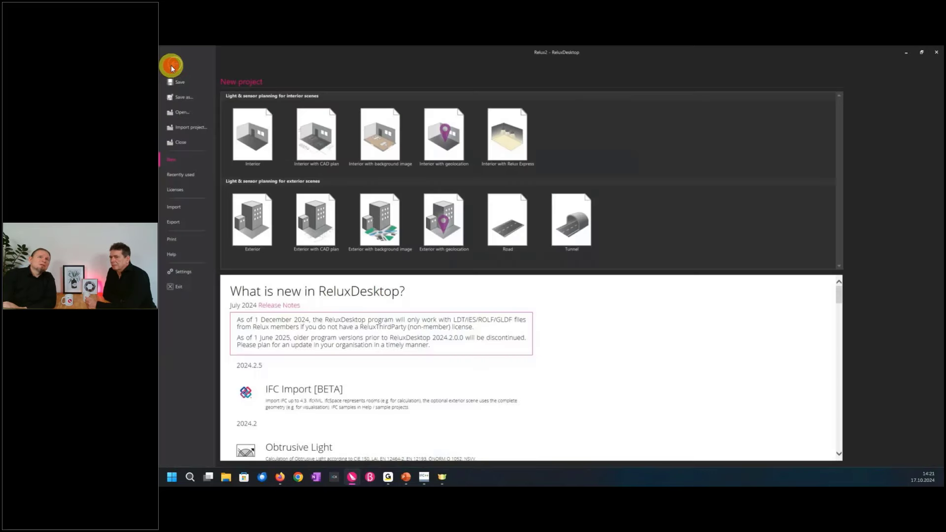
left_click(199, 144)
left_click(564, 284)
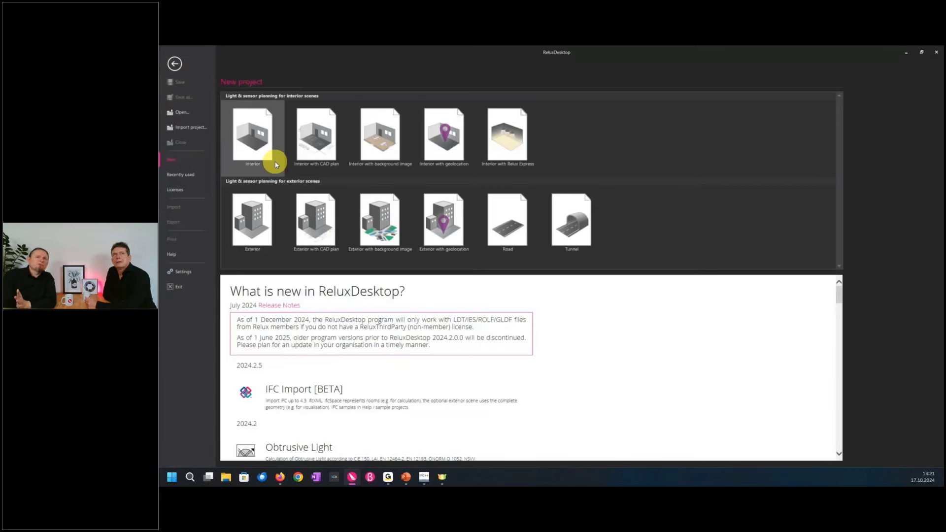
Import 4da903bd-ecf8-4487-8db2-d2d0c25dc833.ifc into a new project with blank project data, including both spaces and closing unenclosed spaces
left_click(201, 126)
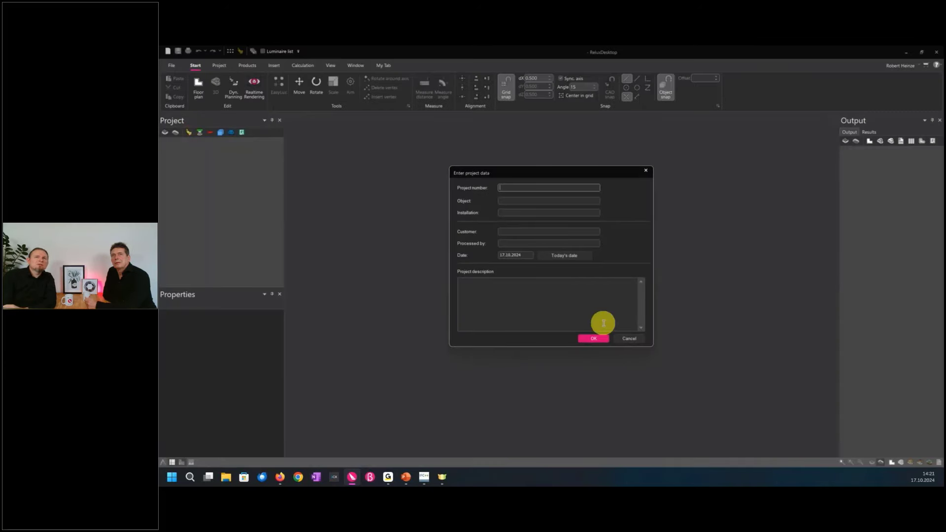
left_click(596, 338)
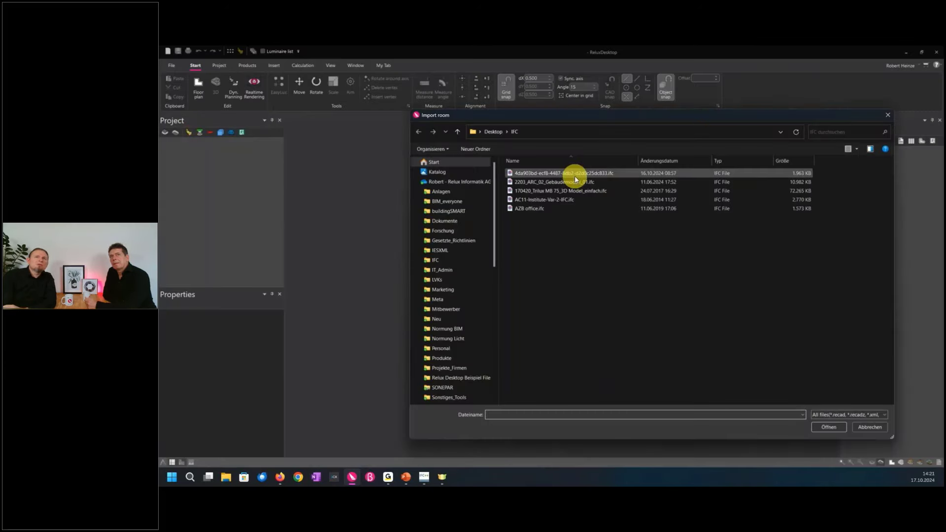
left_click(573, 173)
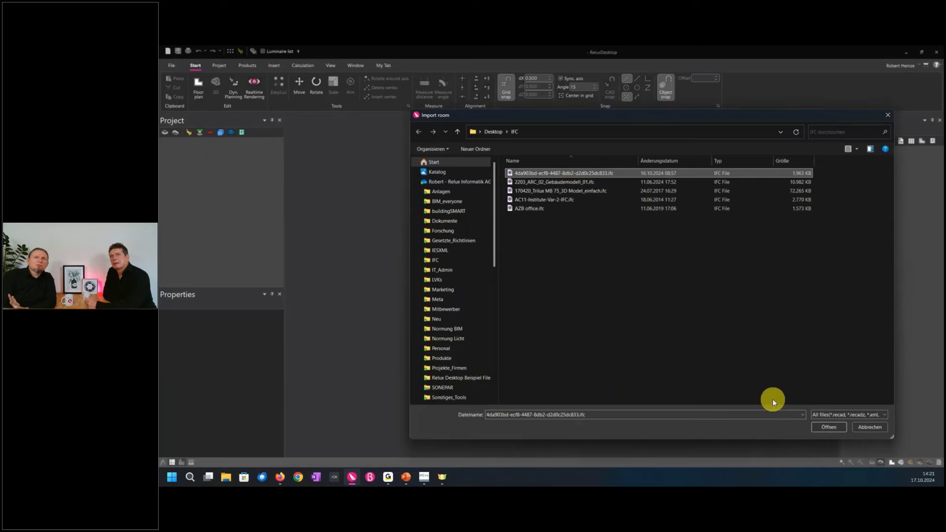
left_click(829, 428)
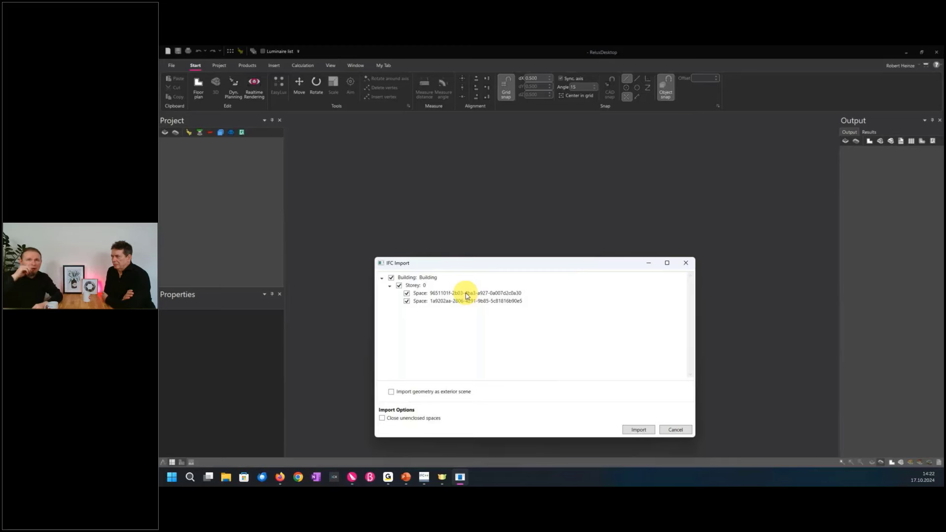
left_click(402, 418)
left_click(639, 432)
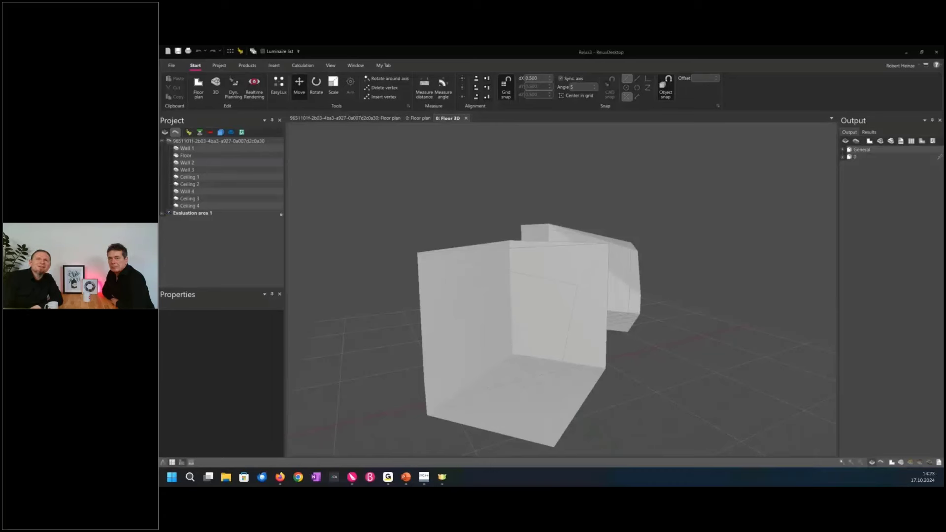
Examine the two imported rooms with their sloped ceilings in 3D from several sides
right_click_drag(676, 349, 652, 329)
scroll(648, 326, "up", 5)
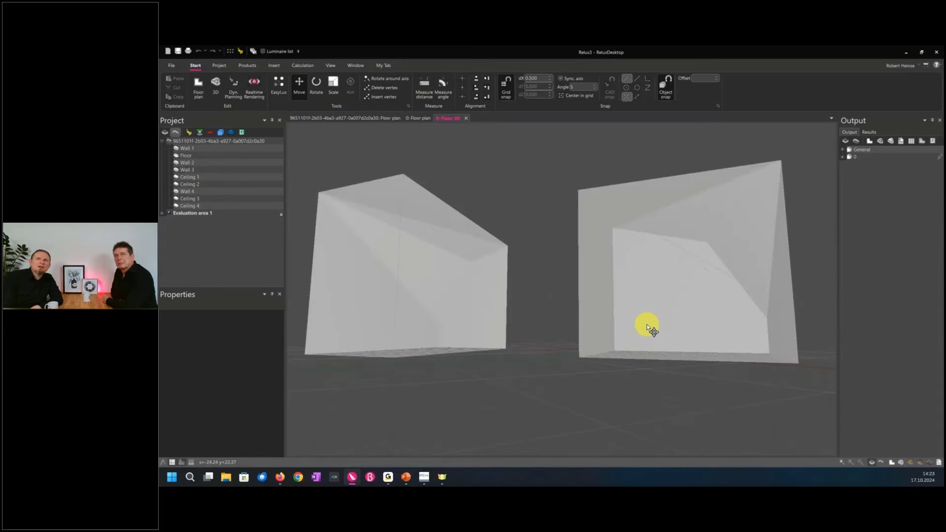
mouse_move(682, 300)
right_mouse_down()
mouse_move(744, 306)
mouse_move(725, 324)
mouse_move(720, 300)
mouse_move(680, 284)
right_mouse_up()
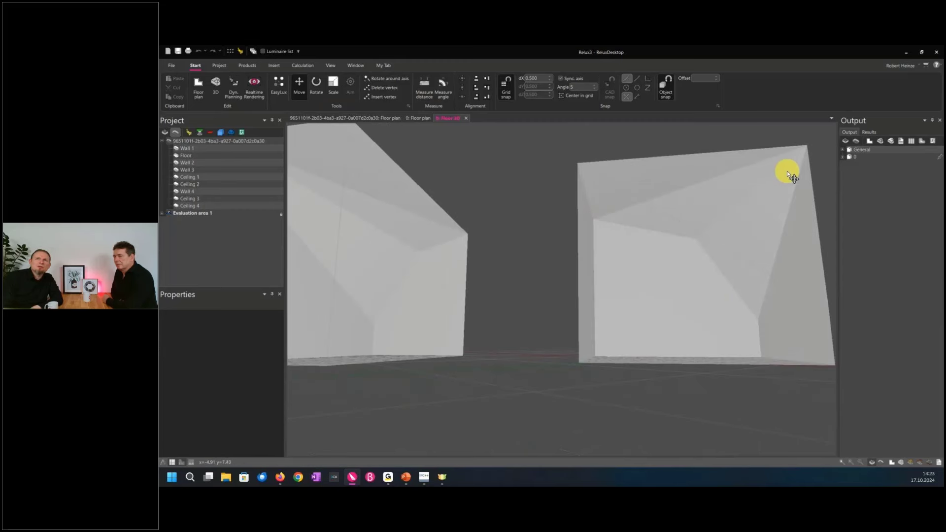
right_click_drag(759, 306, 691, 359)
right_click_drag(694, 303, 699, 308)
right_click_drag(669, 341, 727, 333)
right_click_drag(552, 366, 568, 342)
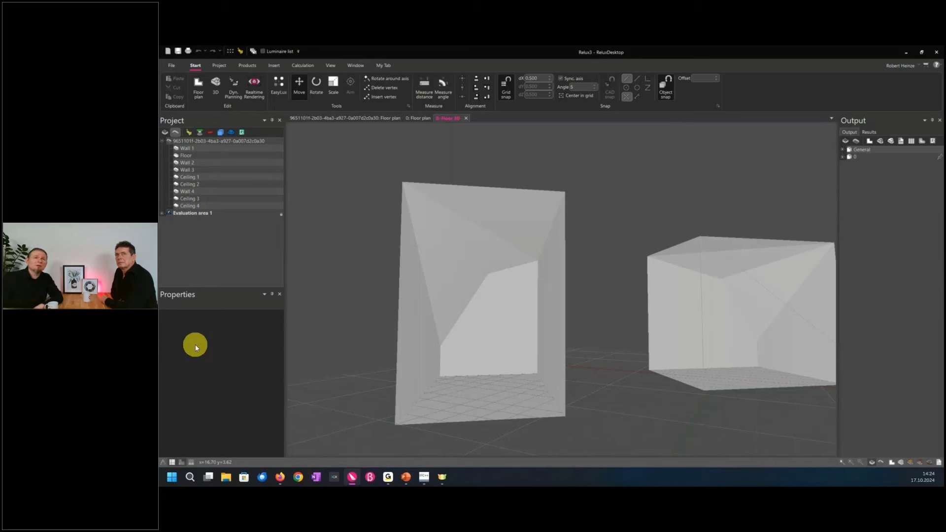
right_click(533, 314)
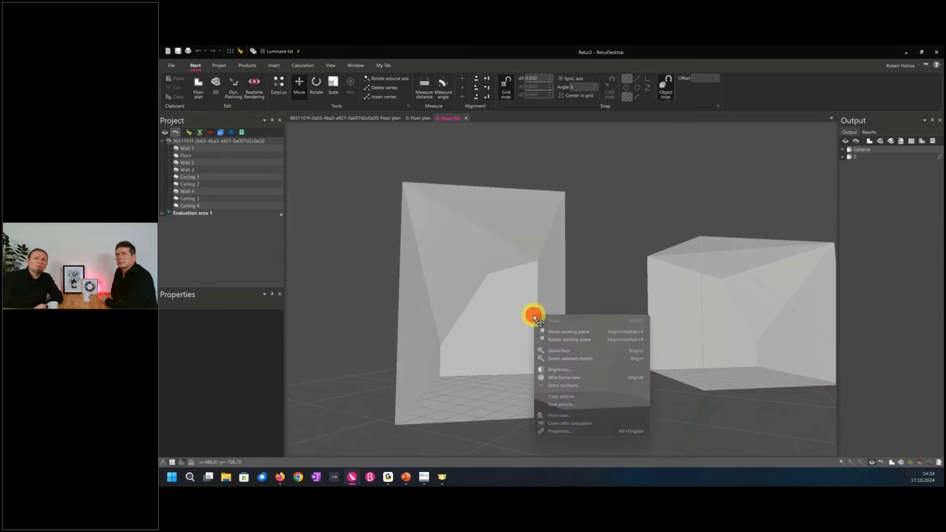
left_click(589, 282)
left_click_drag(588, 321, 676, 382)
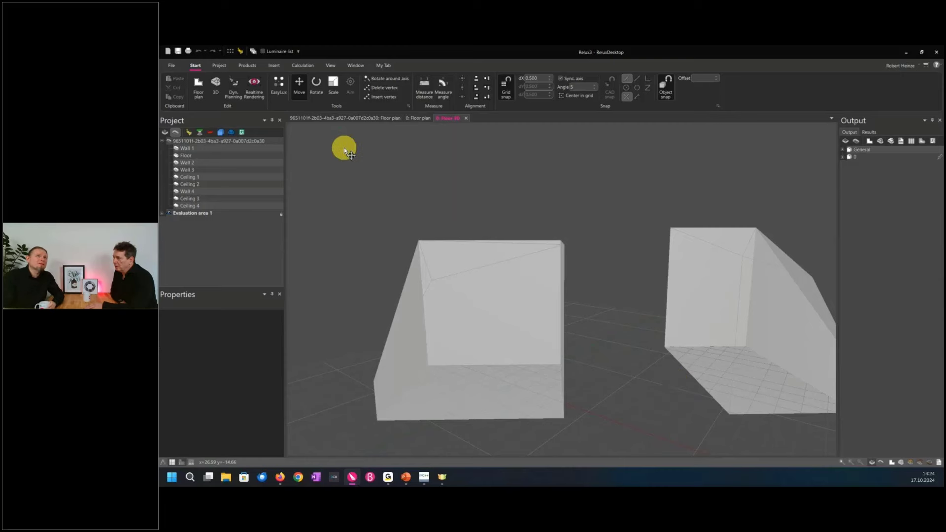
left_click(172, 65)
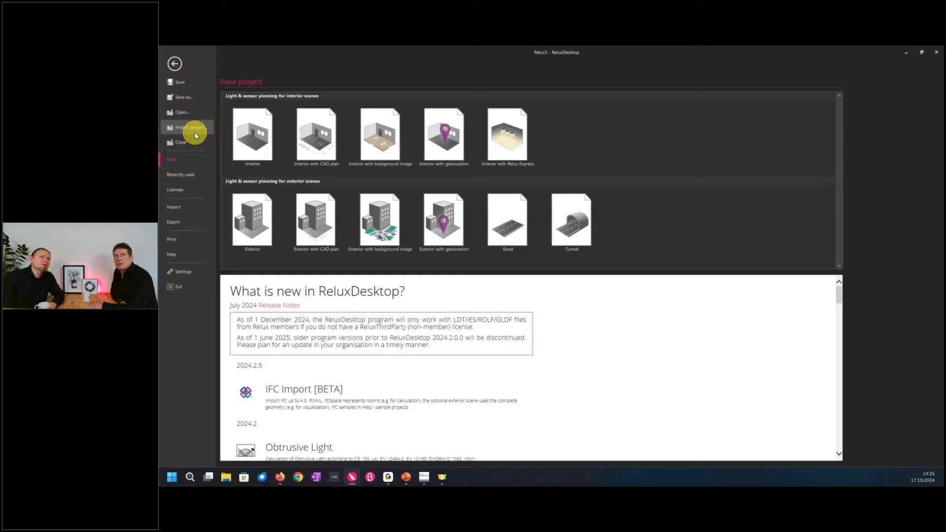
left_click(194, 144)
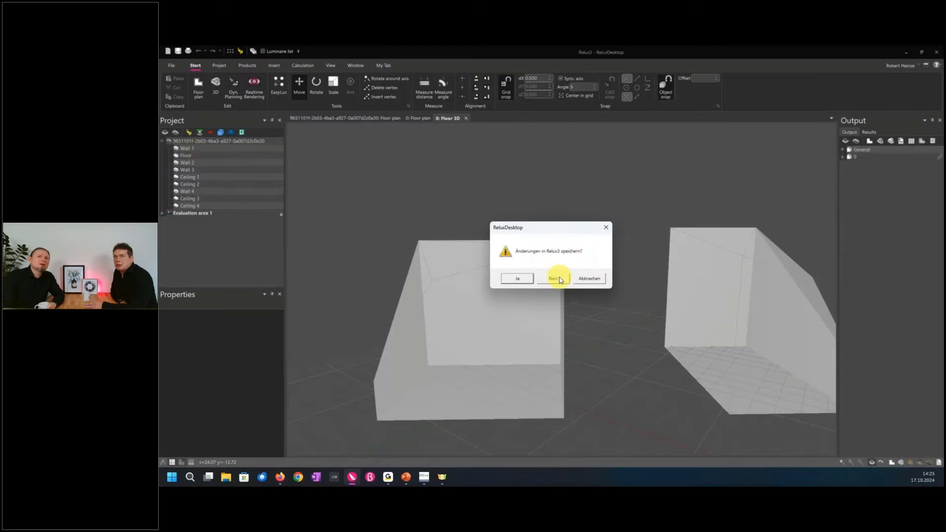
left_click(516, 278)
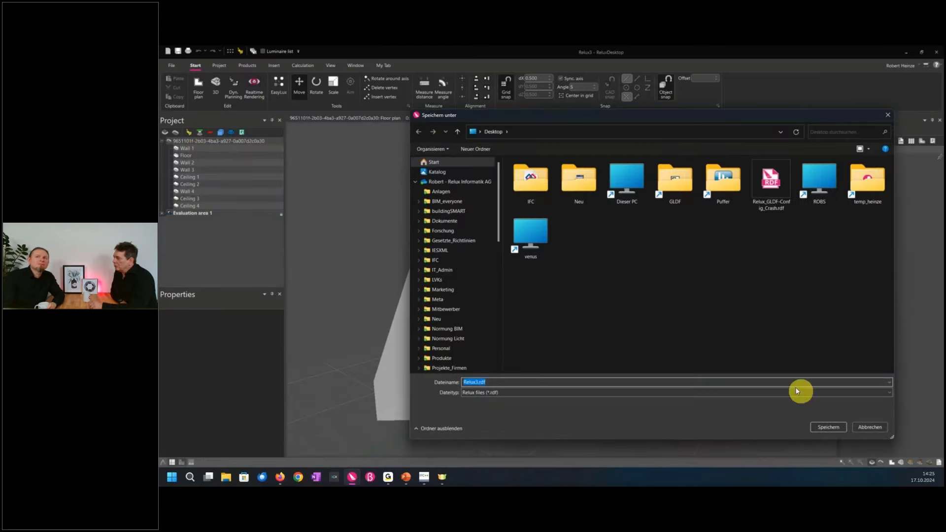
left_click(878, 425)
Close the project with the two sloped rooms and discard its changes
left_click(170, 65)
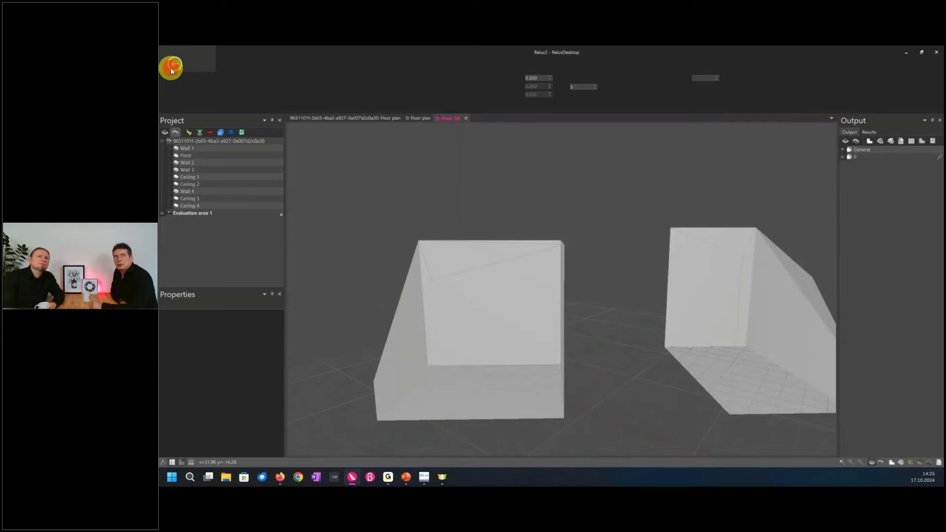
left_click(187, 140)
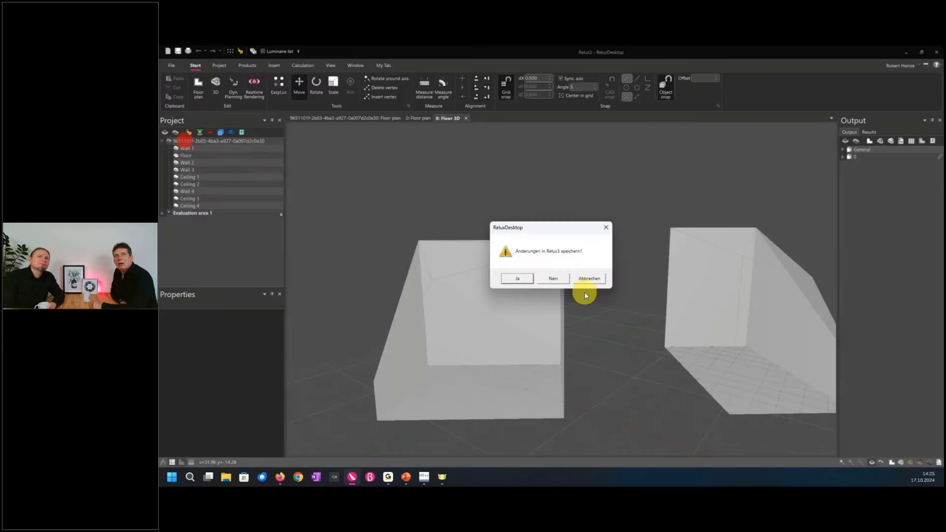
left_click(554, 278)
Import 2203_ARC_02_Gebäudemodell_01.ifc into a new project with all its spaces and its geometry as an exterior scene
left_click(192, 127)
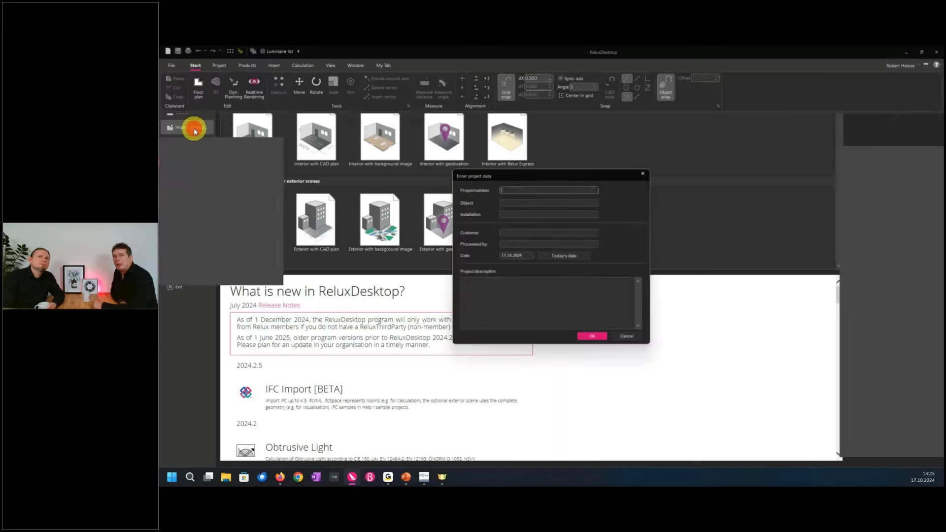
left_click(596, 338)
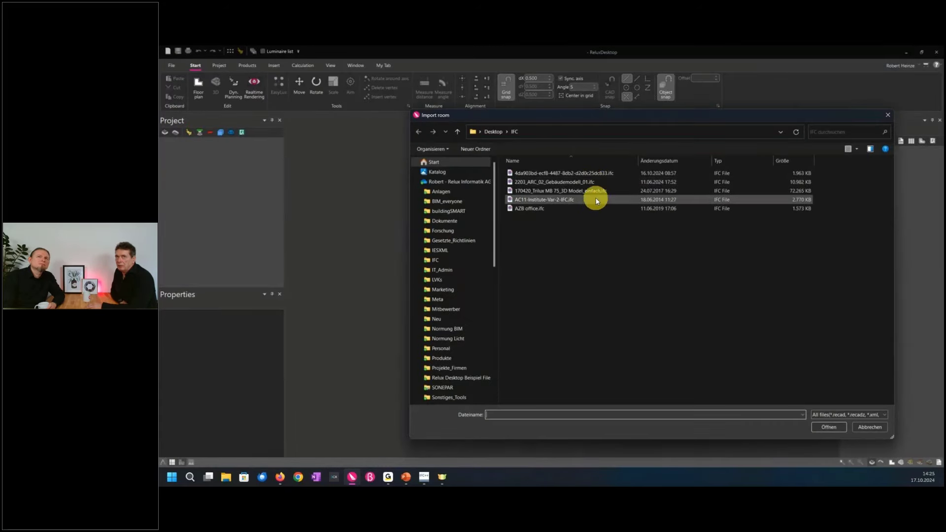
left_click(597, 183)
left_click(820, 427)
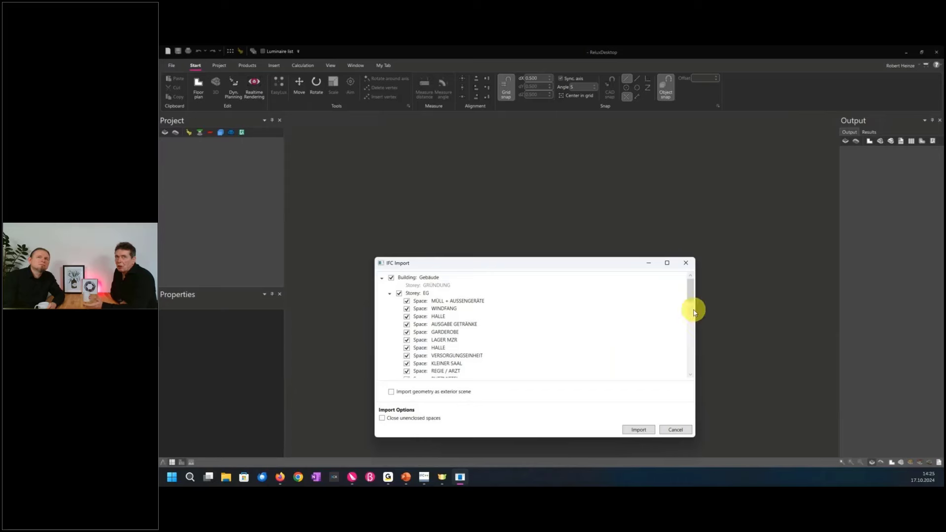
left_click_drag(688, 291, 686, 338)
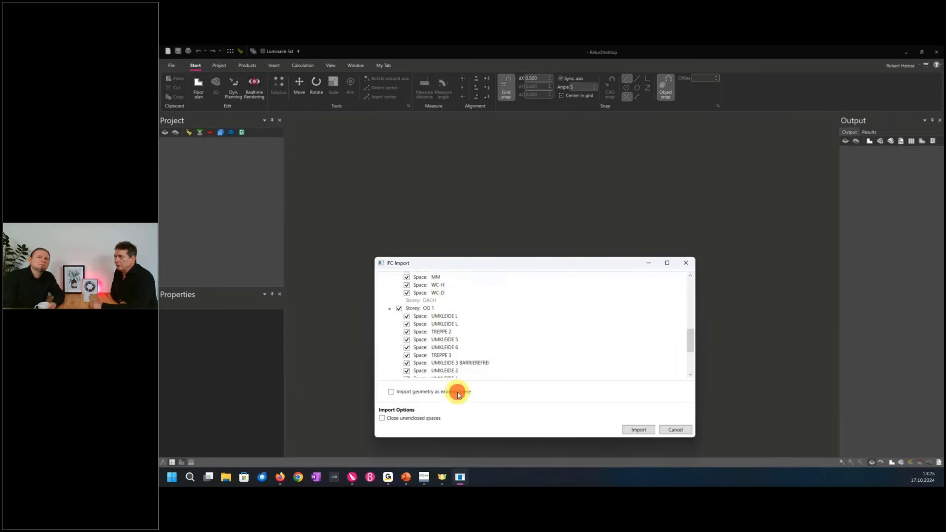
left_click(392, 392)
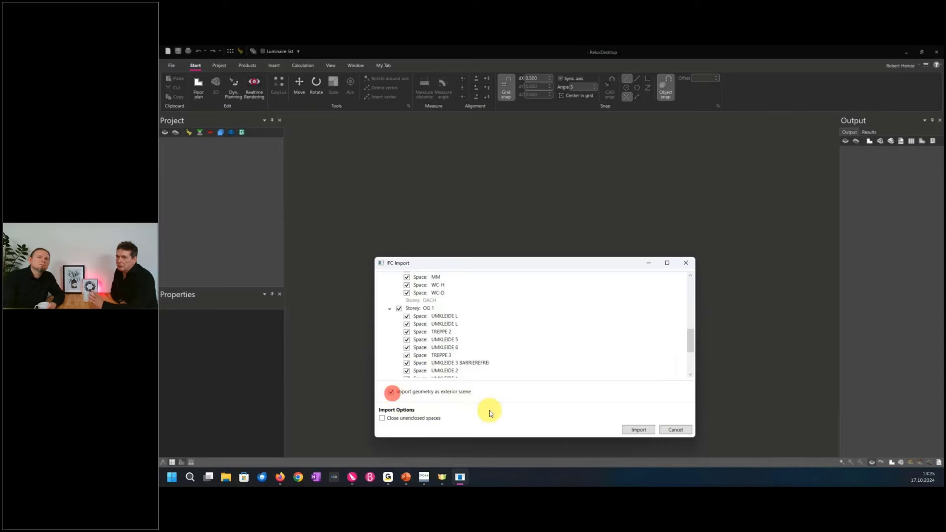
left_click(642, 431)
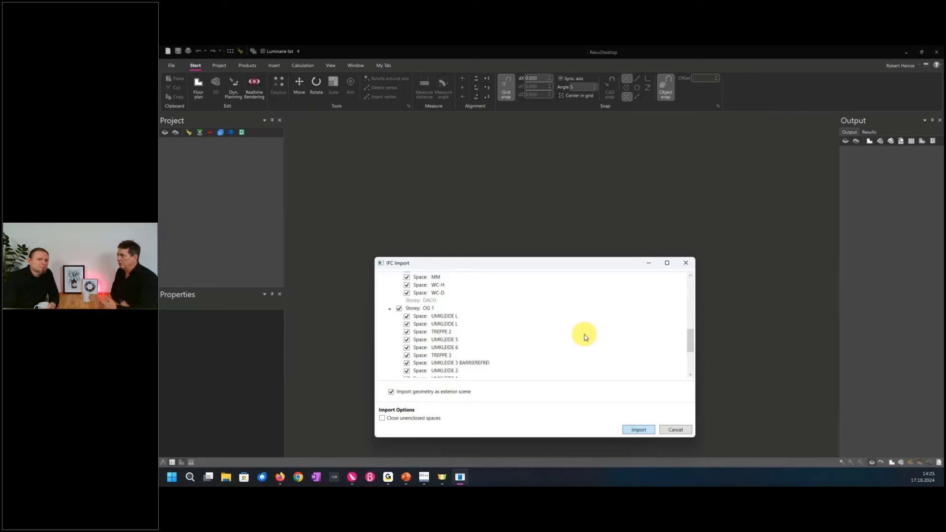
left_click(634, 431)
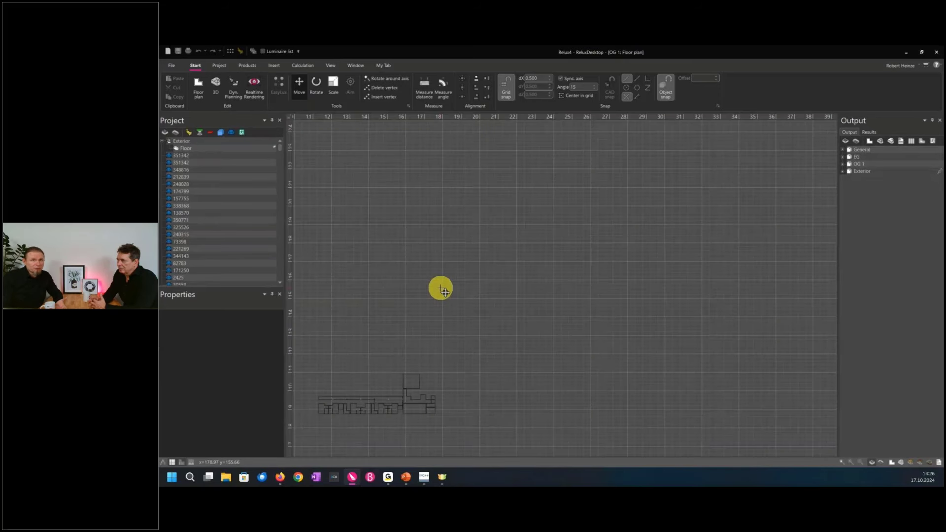
Collapse the EG and OG 1 storeys in the scene overview and open the exterior scene in 3D with its object list
left_click(165, 131)
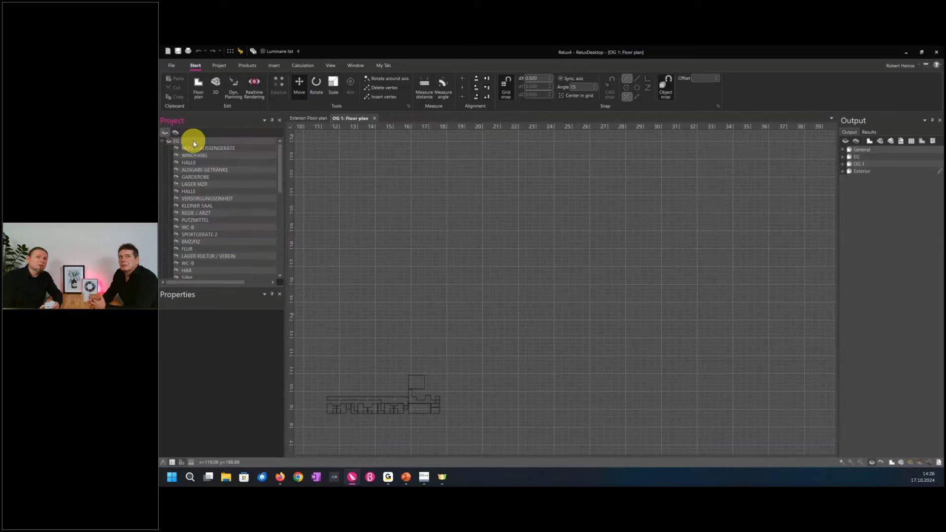
left_click(163, 141)
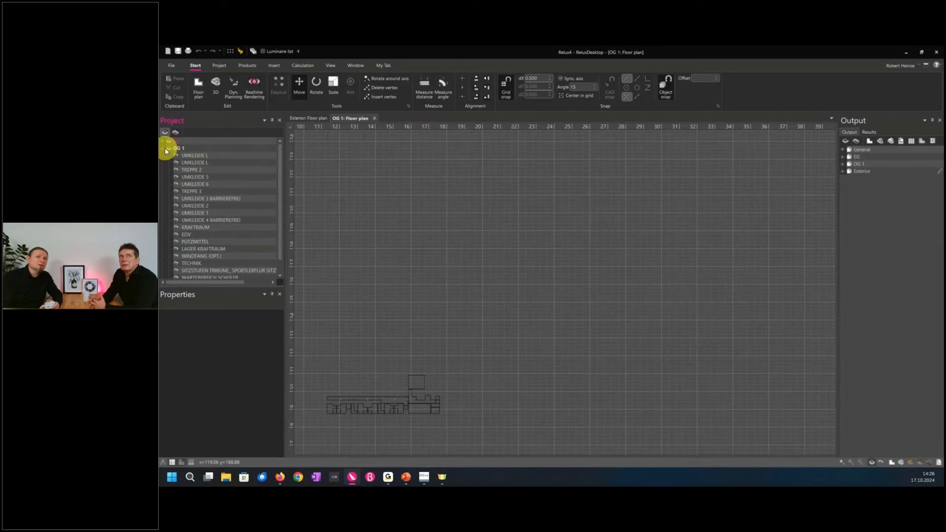
left_click(163, 147)
left_click(180, 154)
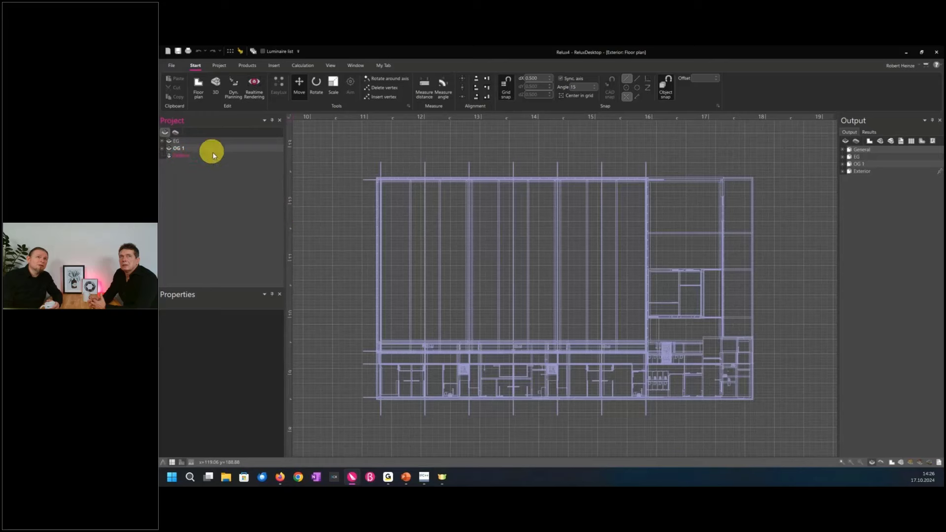
left_click(177, 133)
left_click(215, 84)
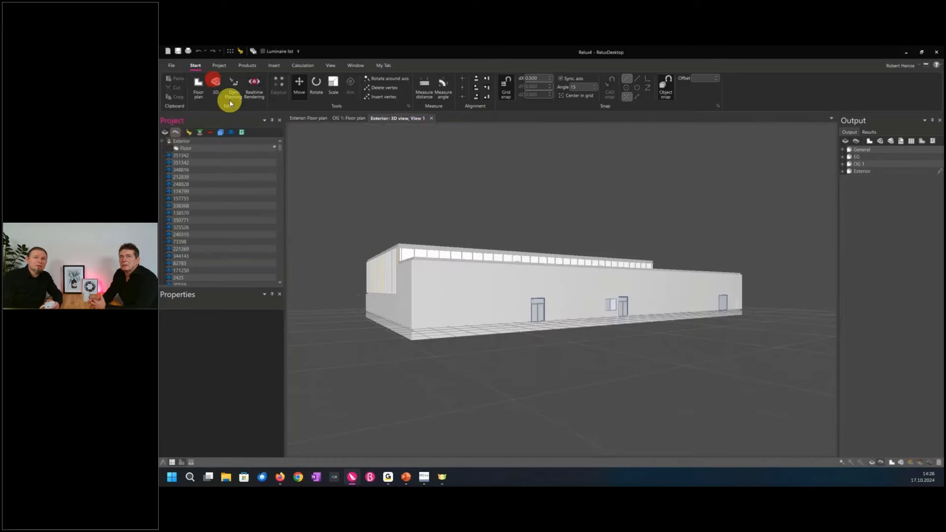
left_click_drag(551, 337, 581, 348)
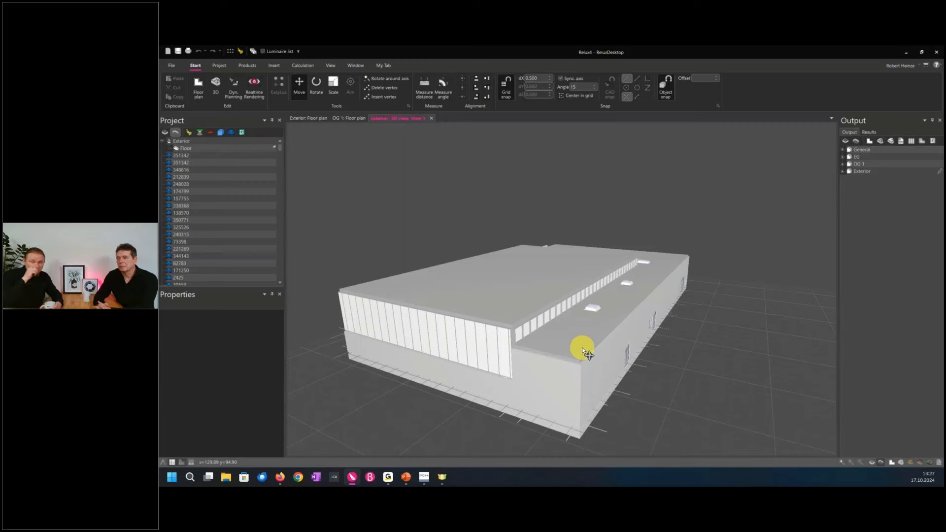
mouse_move(566, 376)
left_mouse_down()
mouse_move(527, 382)
mouse_move(563, 376)
left_mouse_up()
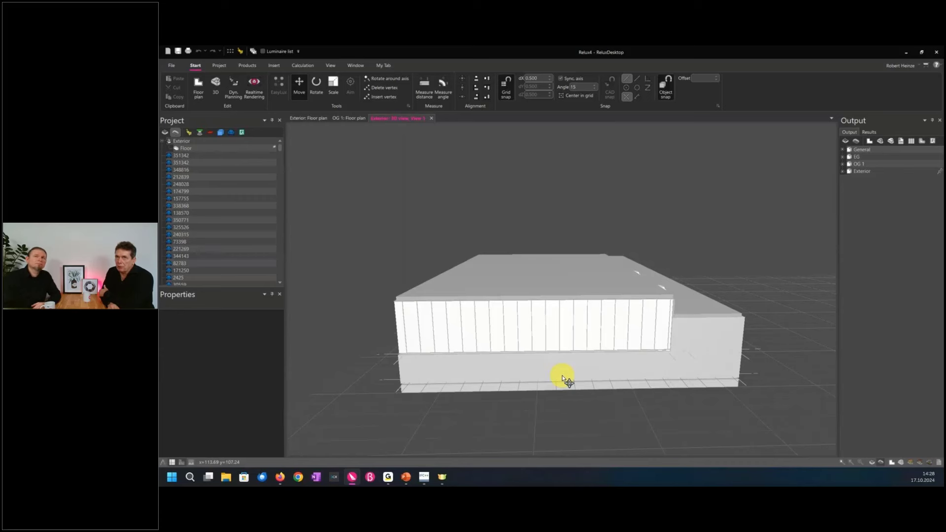
Select an upper-storey facade pane near the building's corner and open its 100% diffuse material for editing
left_click_drag(434, 351, 567, 334)
scroll(567, 335, "up", 3)
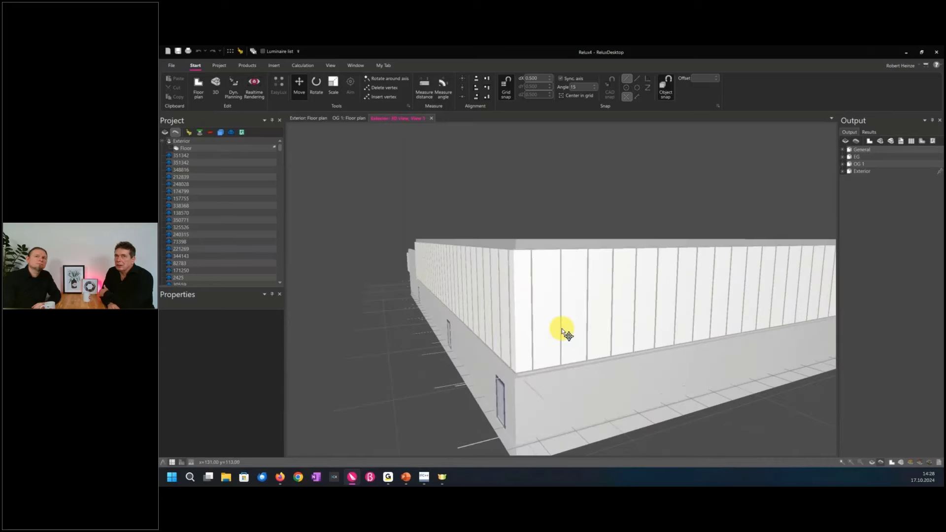
left_click(570, 320)
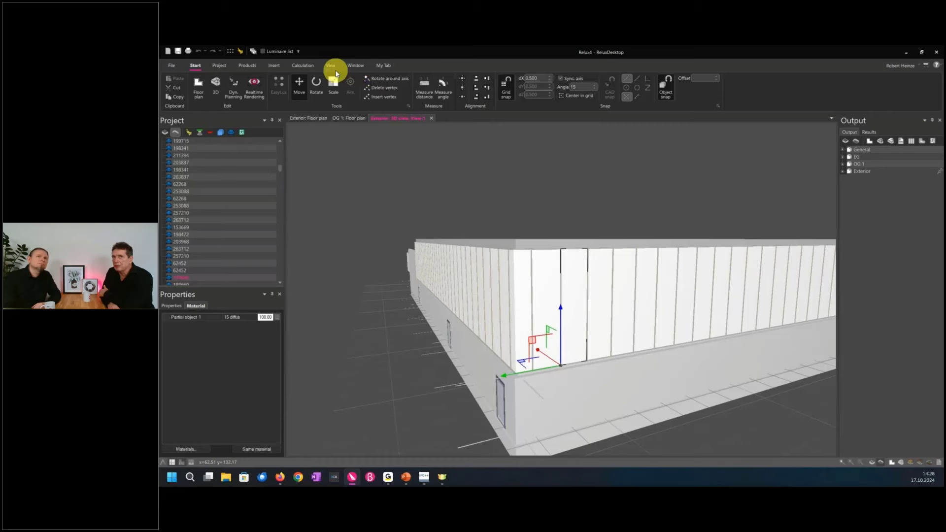
left_click(273, 66)
left_click(428, 87)
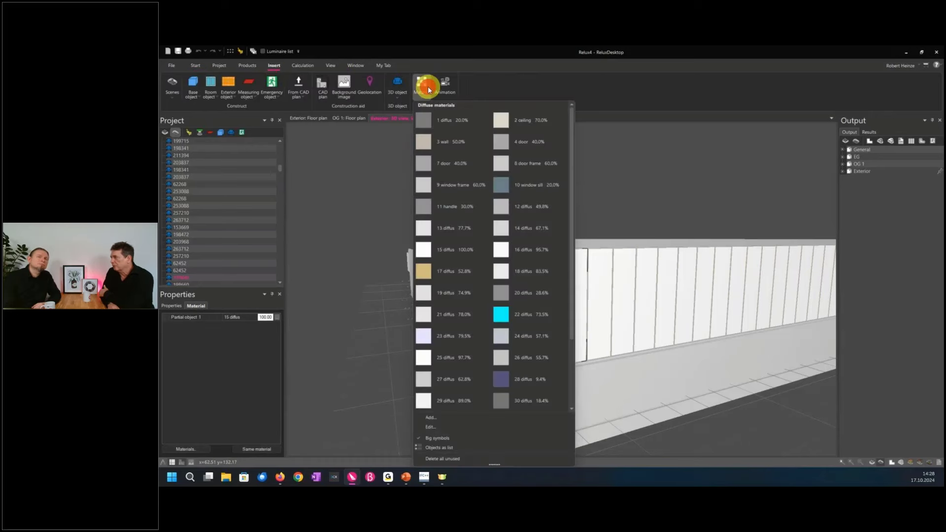
left_click(467, 427)
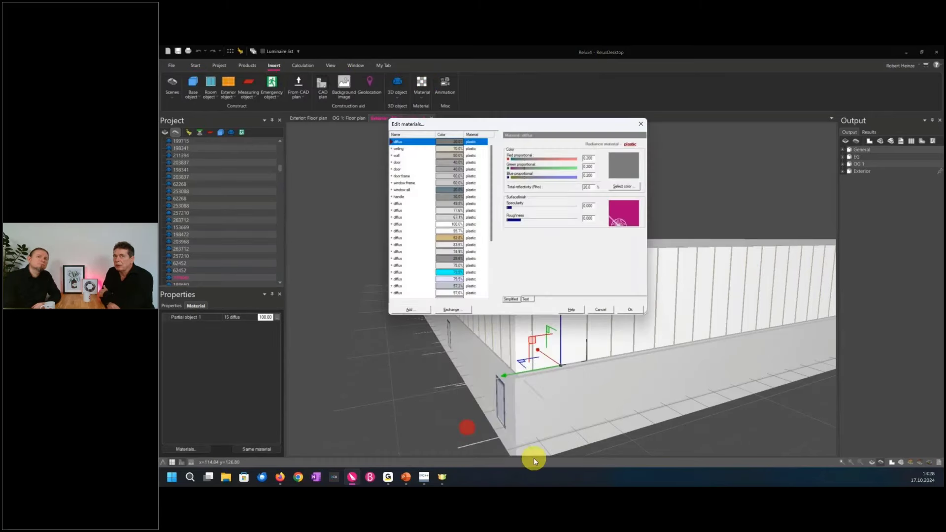
left_click(416, 225)
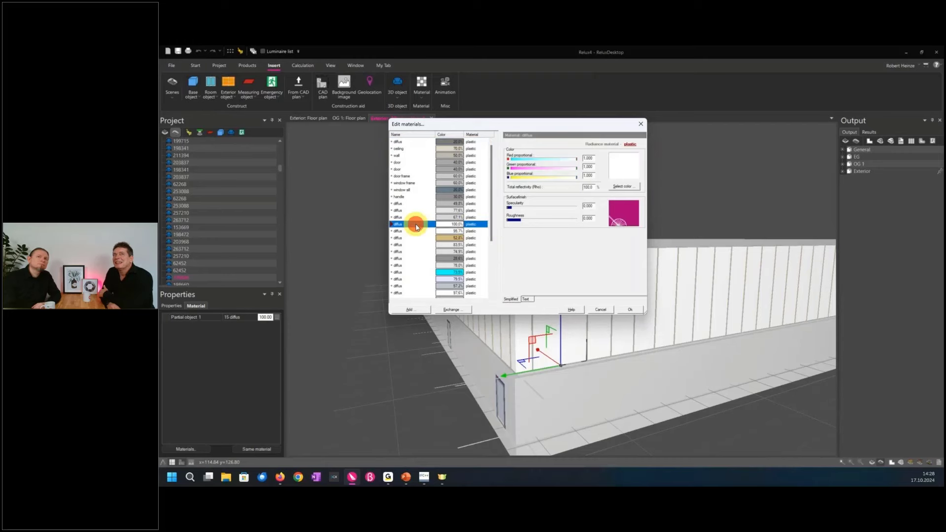
Exchange the facade's 100% diffuse material for the Double glazing window glass, name it glass and apply the change
left_click(461, 309)
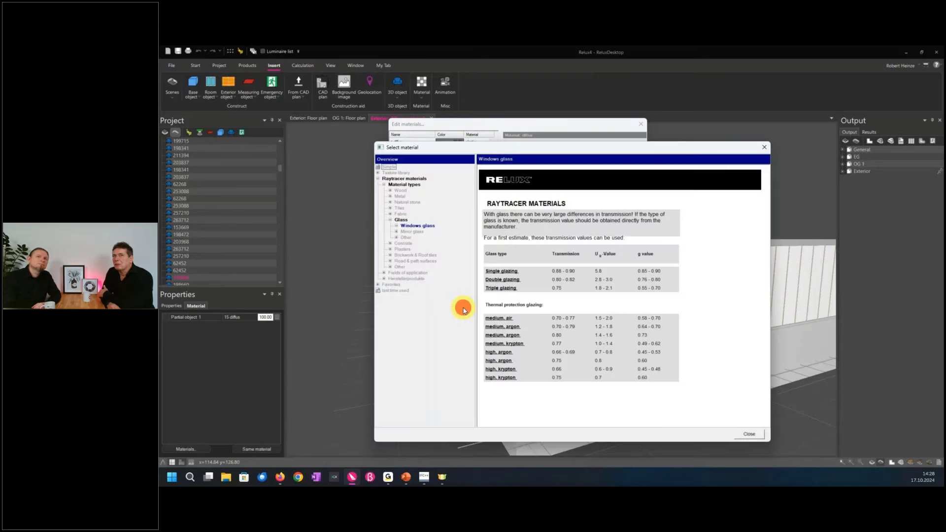
left_click(502, 279)
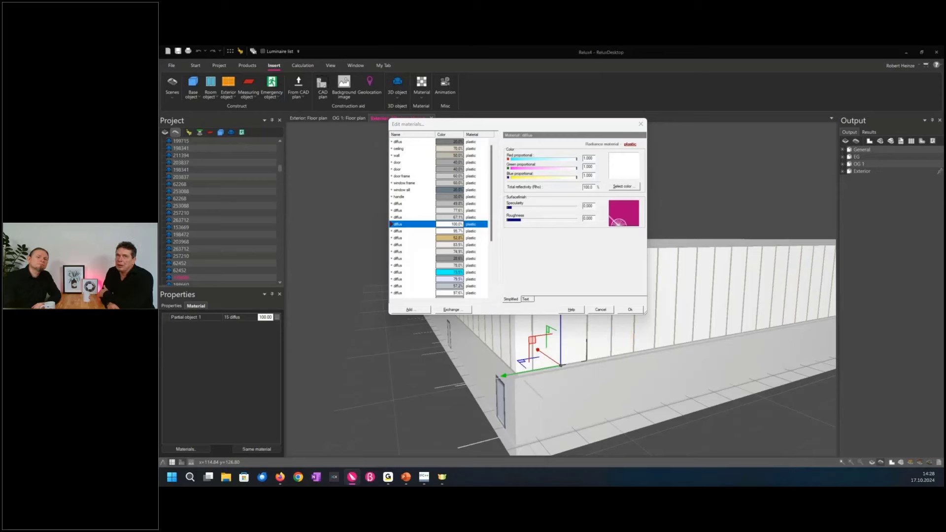
left_click(592, 298)
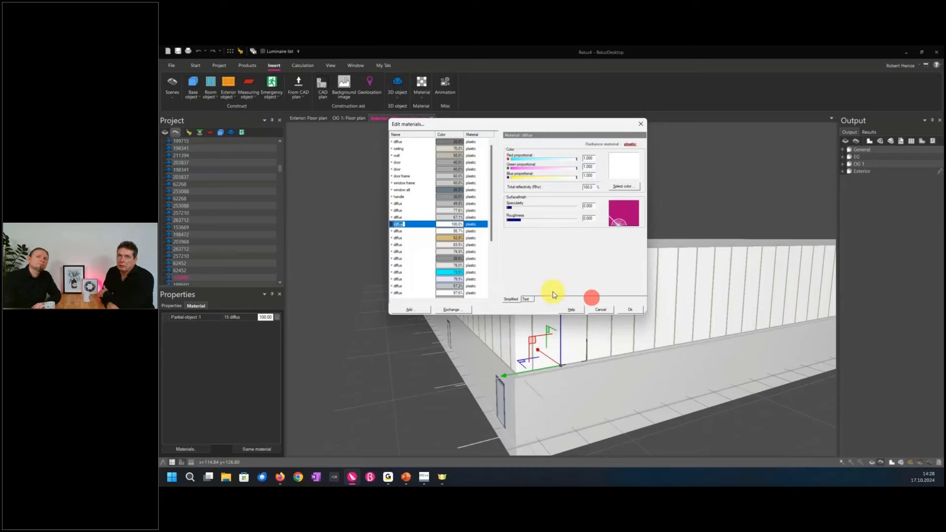
type("glass")
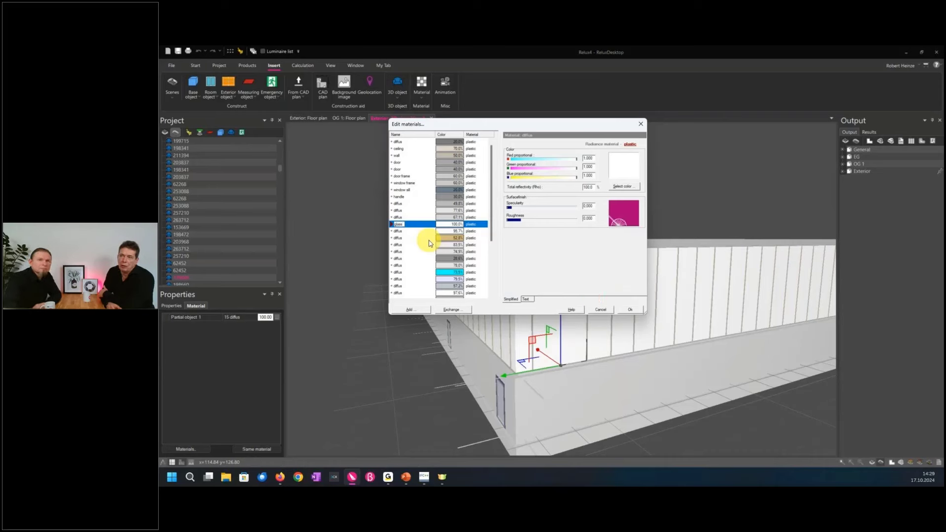
key("Return")
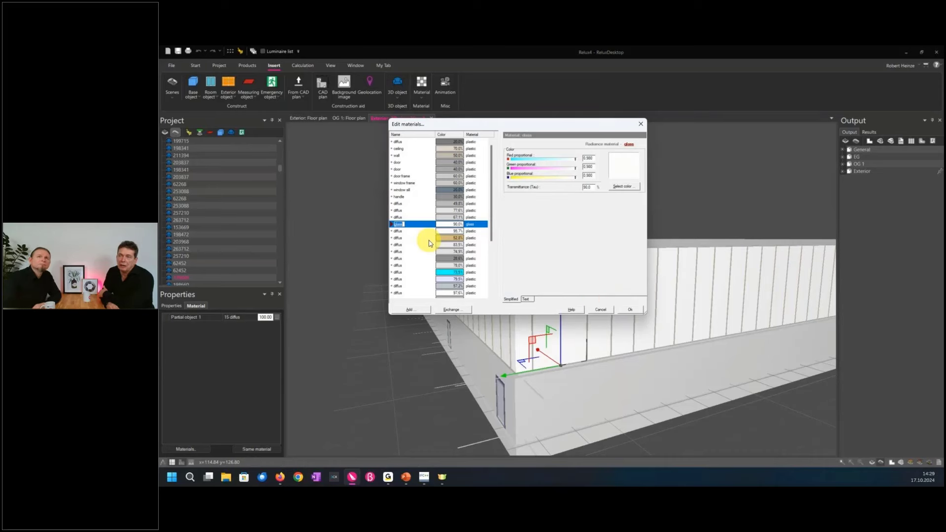
left_click(631, 310)
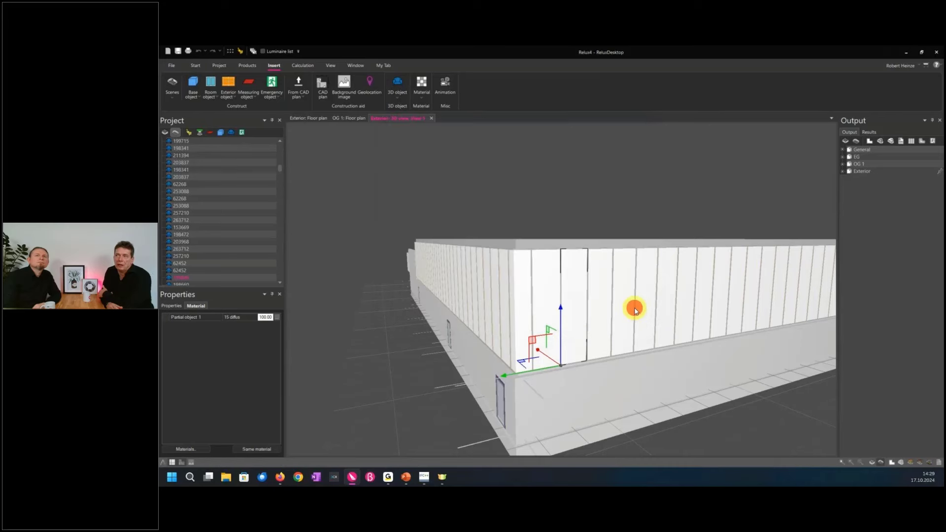
Start the realtime rendering of the exterior scene and inspect the glazed facade from inside the upper storey
left_click(196, 65)
left_click(249, 88)
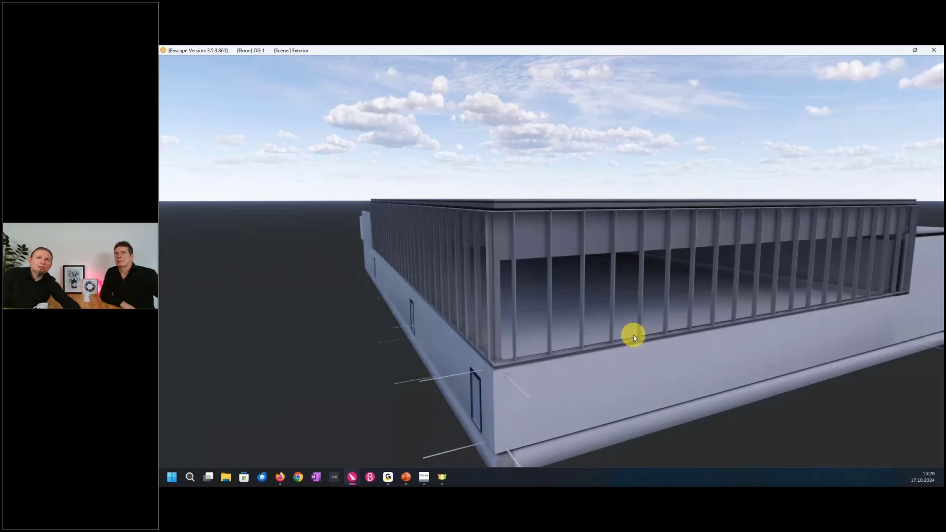
scroll(634, 335, "up", 5)
scroll(635, 337, "up", 5)
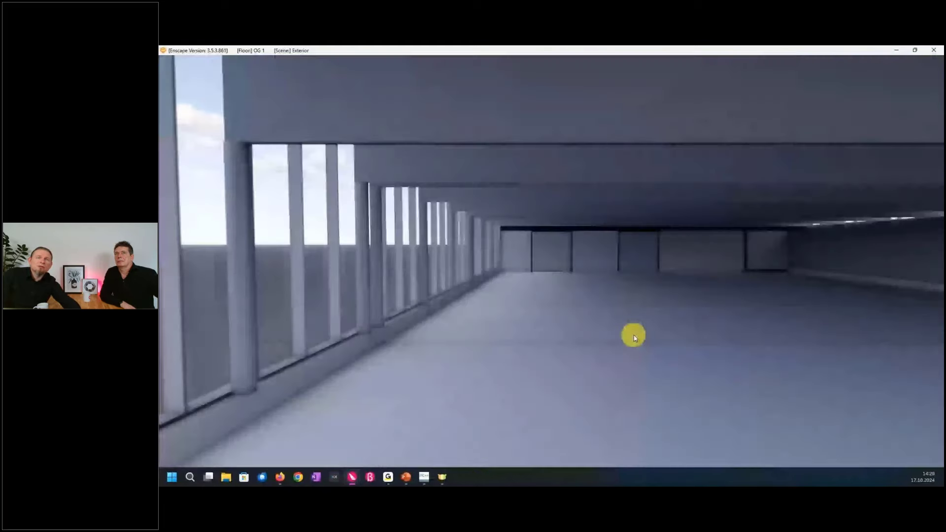
left_click_drag(634, 337, 734, 348)
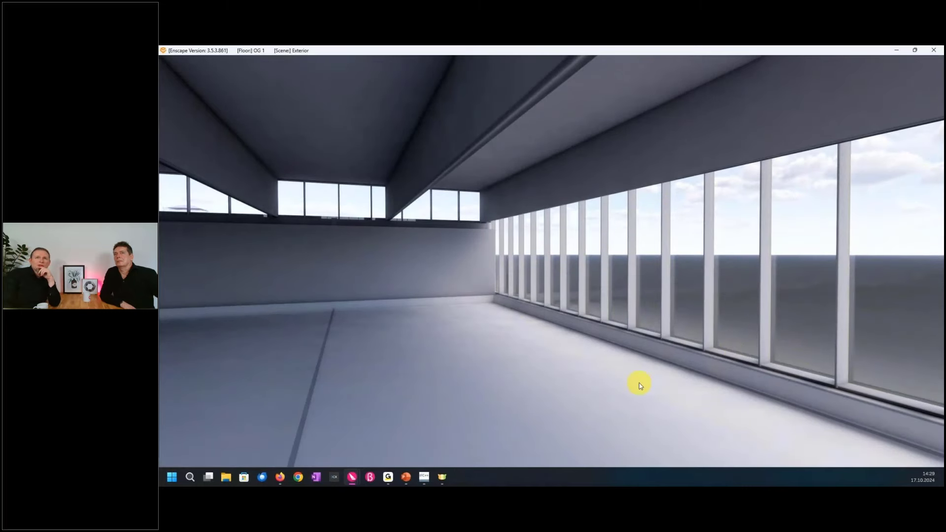
left_click_drag(625, 376, 626, 376)
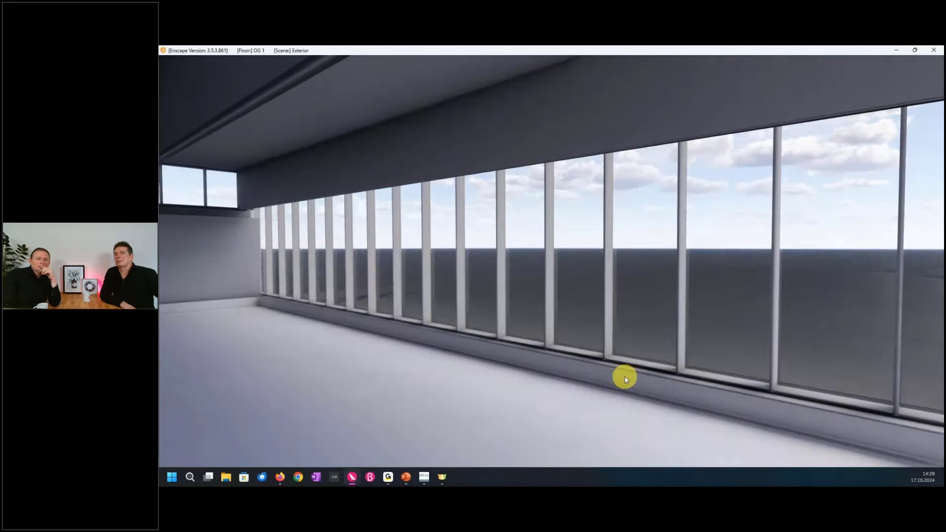